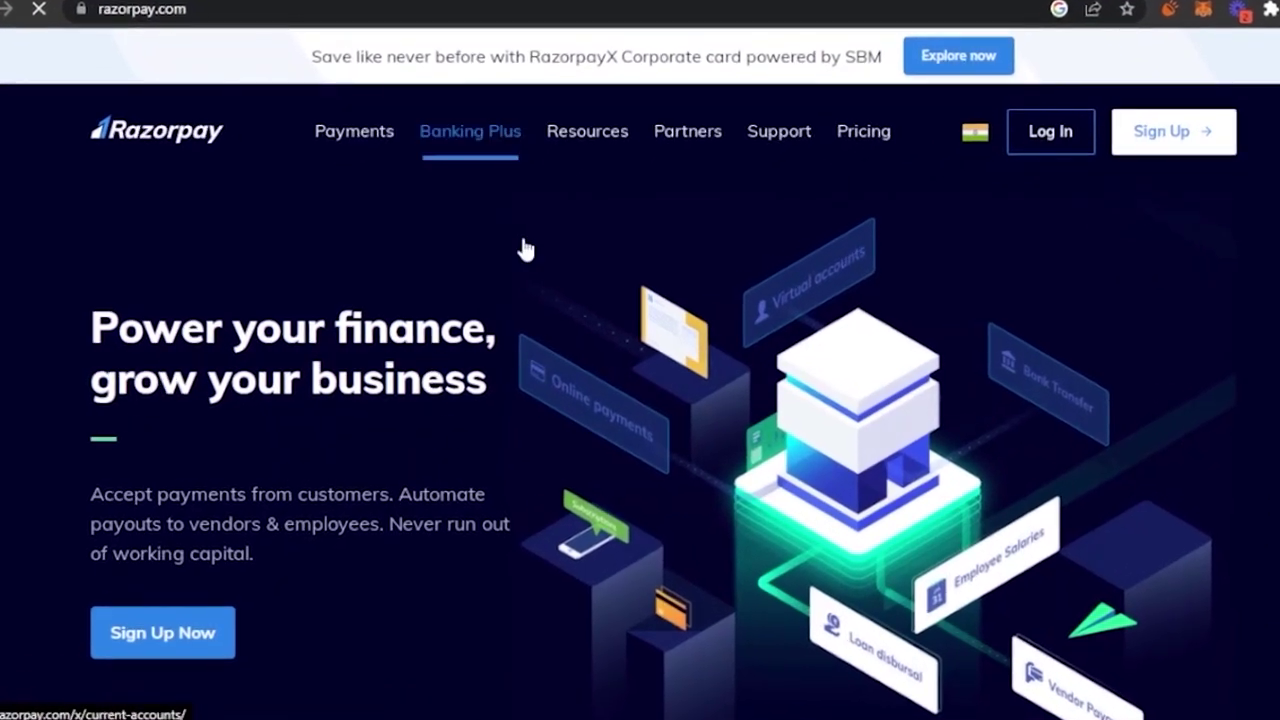
Browse the Razorpay website, open its mobile-number sign-up page, then return to the mystylecloset WordPress tab
{"action": "mouse_move", "coordinate": [526, 246]}
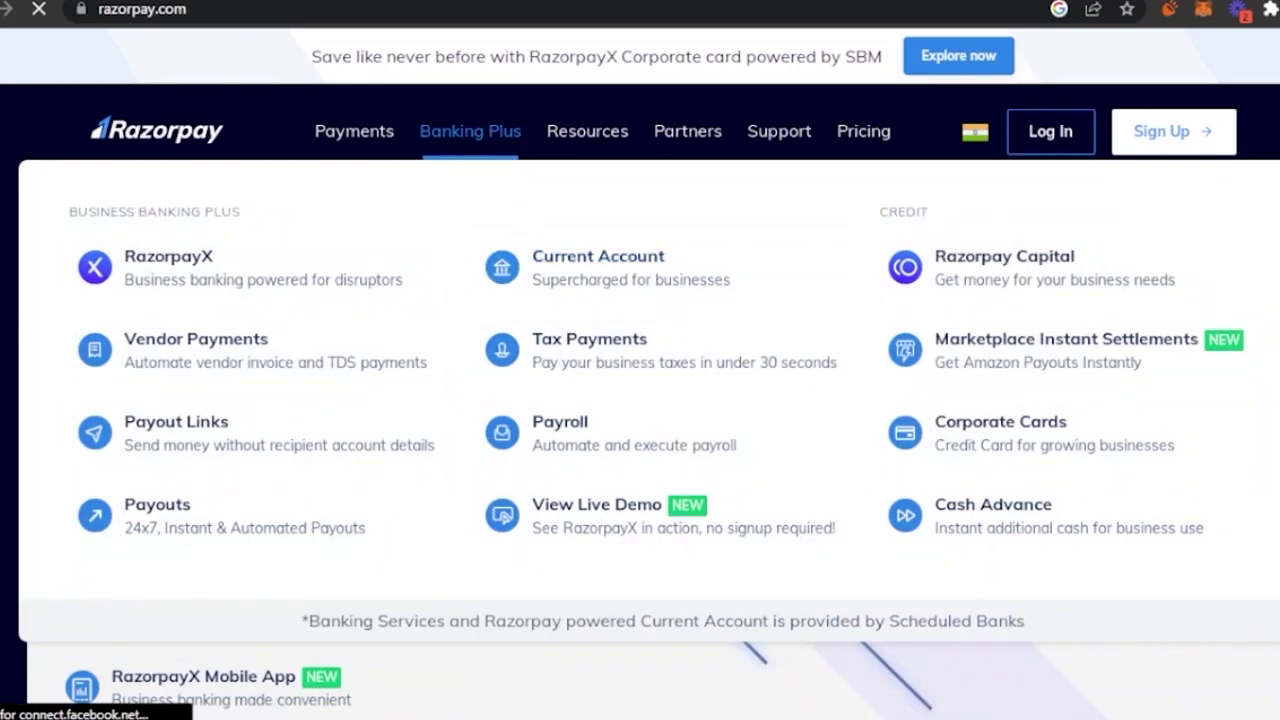
{"action": "scroll", "coordinate": [640, 374], "scroll_direction": "down", "scroll_amount": 2}
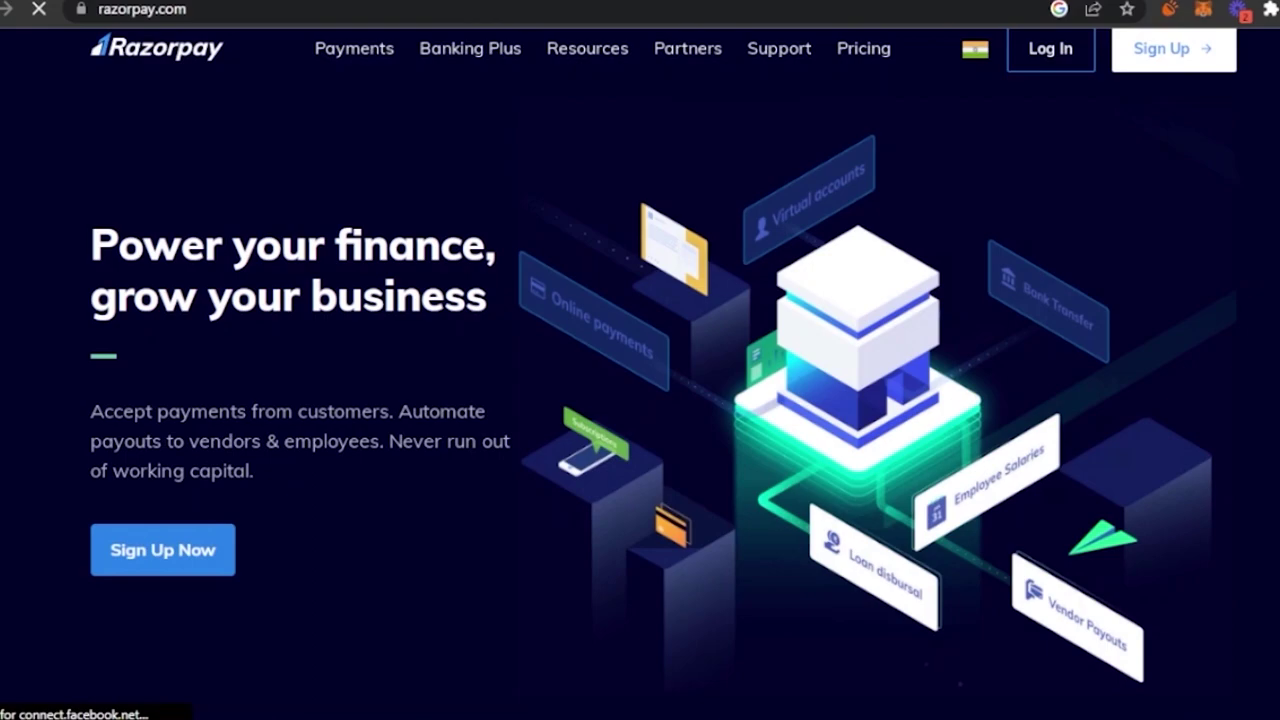
{"action": "scroll", "coordinate": [640, 374], "scroll_direction": "down", "scroll_amount": 1}
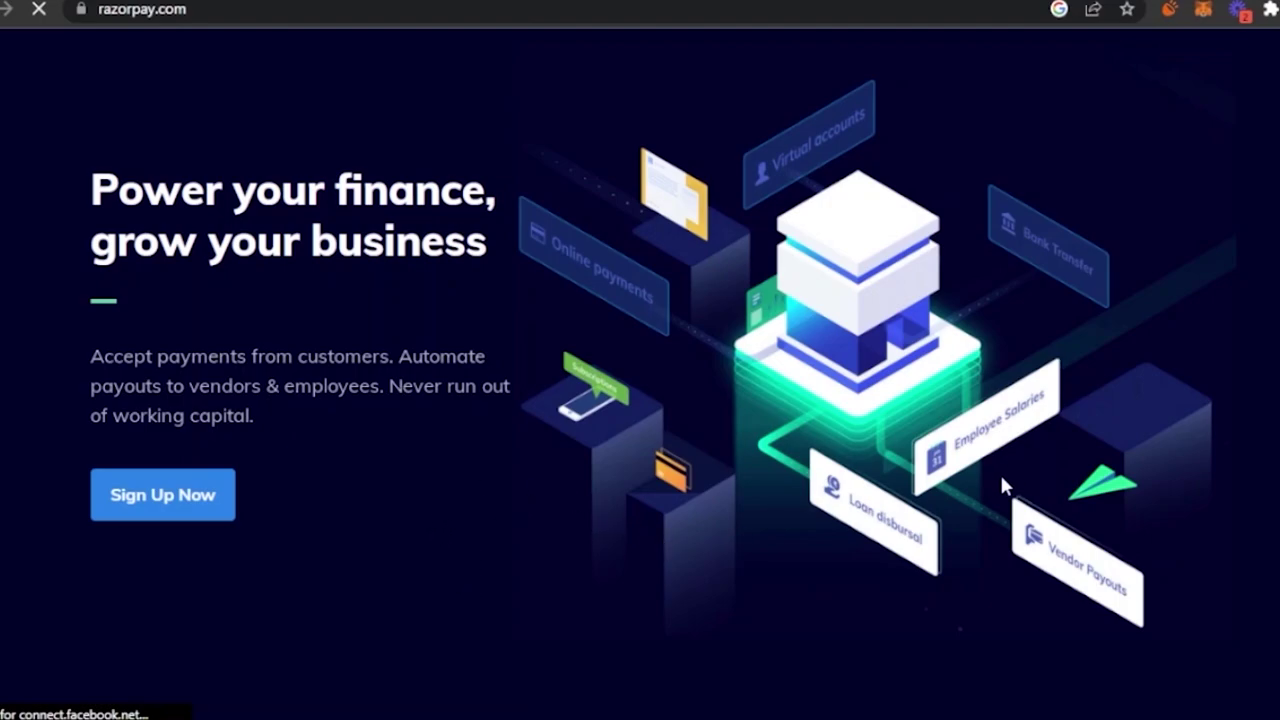
{"action": "scroll", "coordinate": [640, 400], "scroll_direction": "down", "scroll_amount": 8}
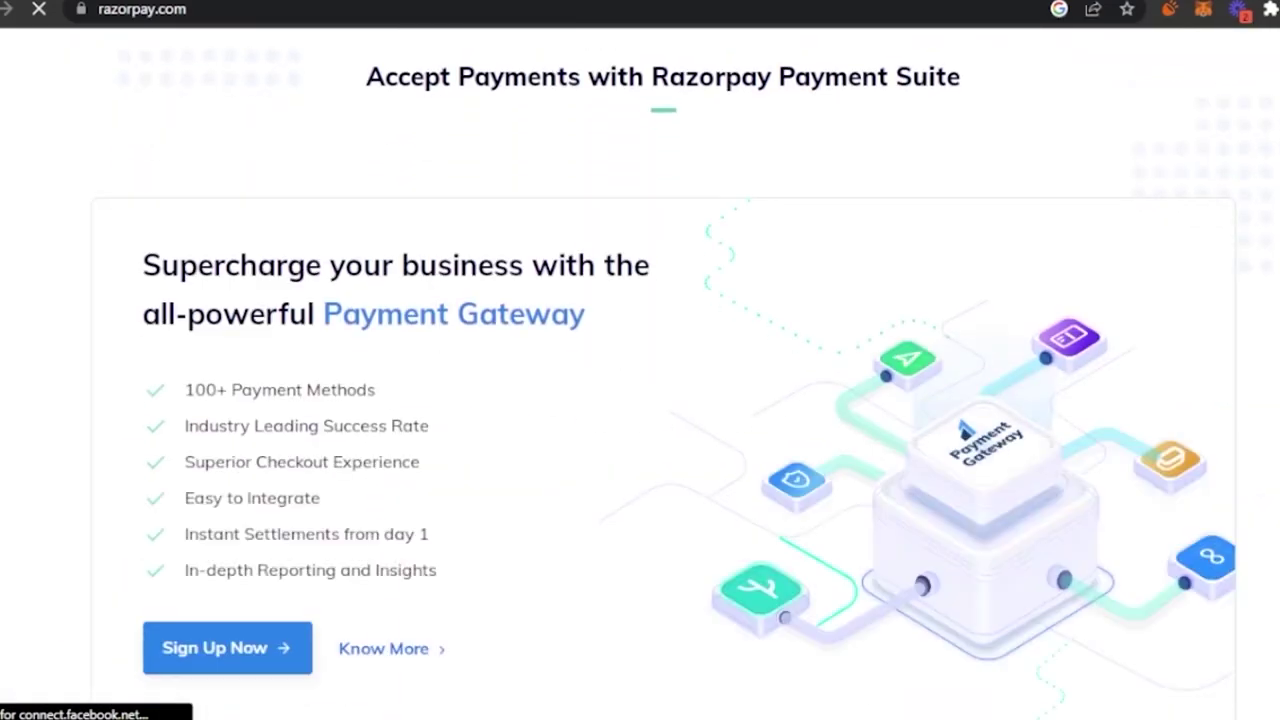
{"action": "scroll", "coordinate": [640, 400], "scroll_direction": "down", "scroll_amount": 3}
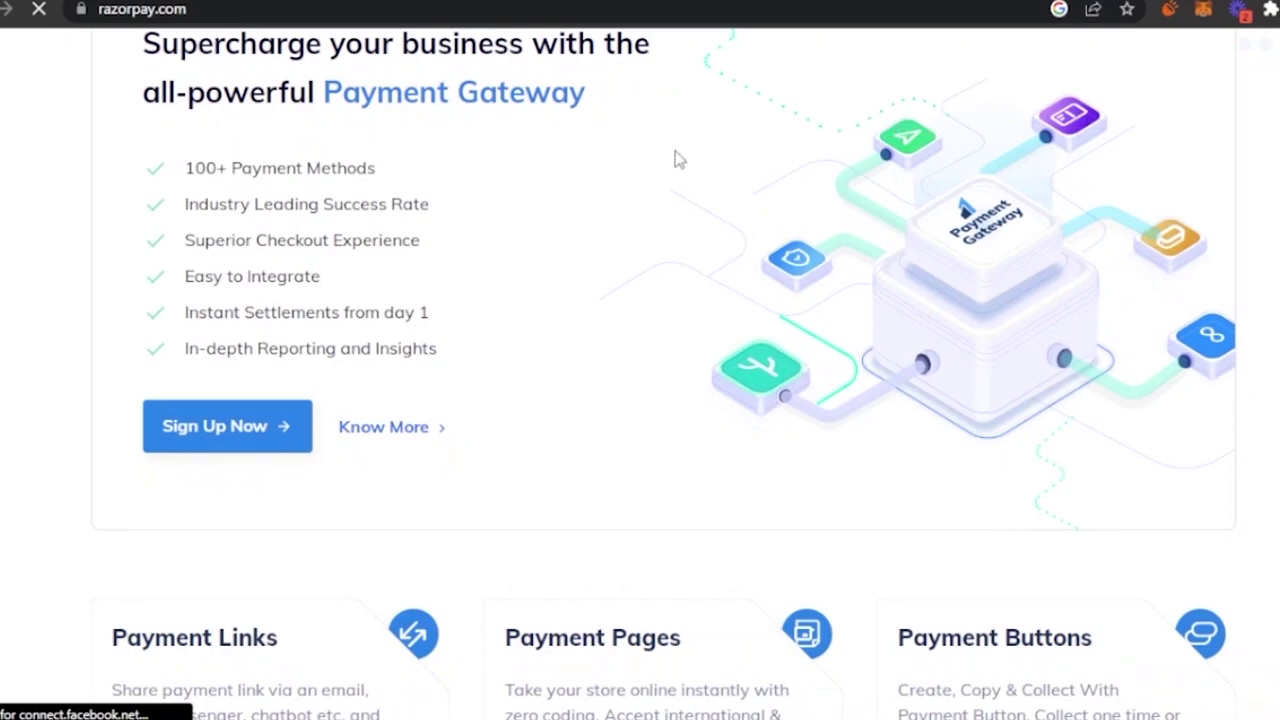
{"action": "scroll", "coordinate": [1190, 252], "scroll_direction": "down", "scroll_amount": 5}
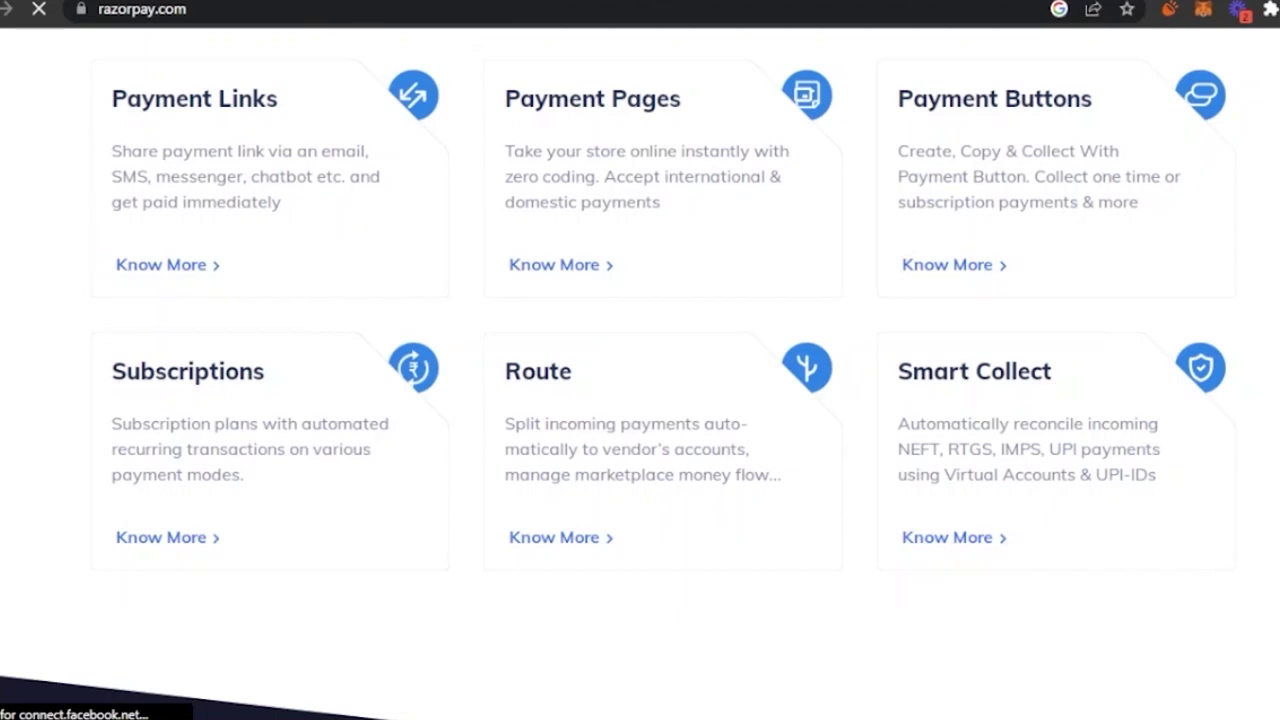
{"action": "scroll", "coordinate": [640, 390], "scroll_direction": "up", "scroll_amount": 1}
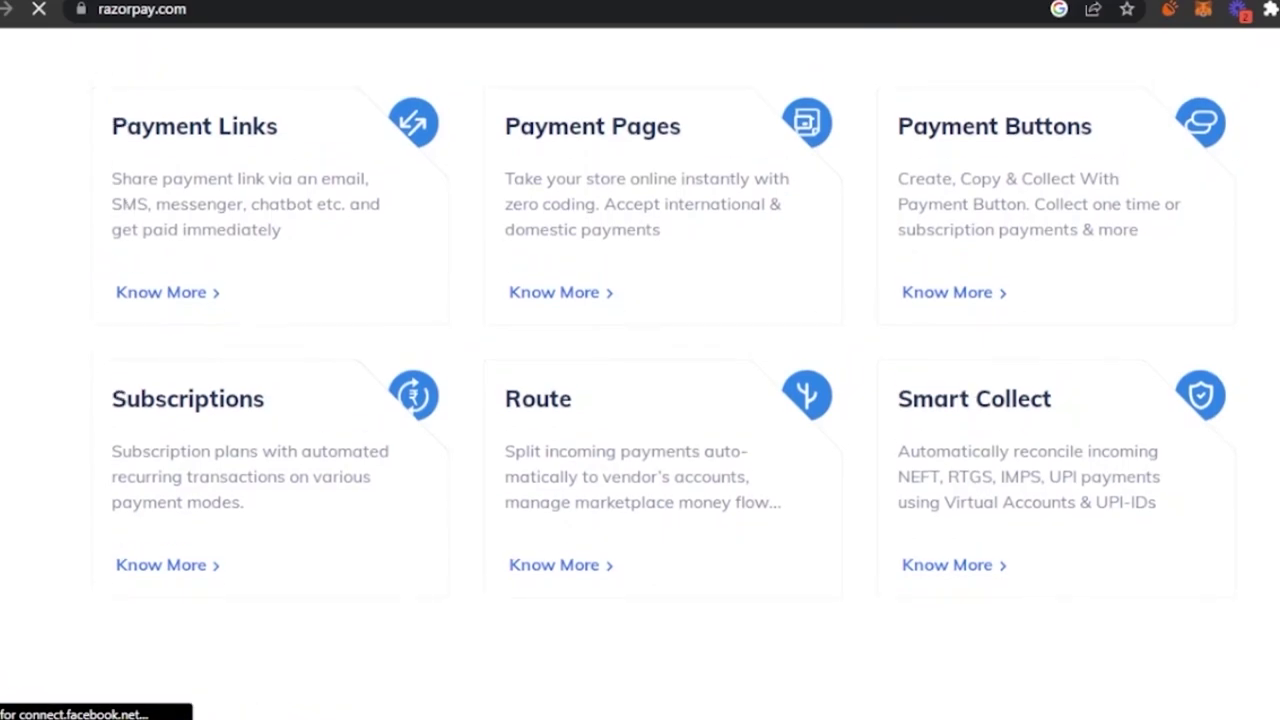
{"action": "scroll", "coordinate": [640, 390], "scroll_direction": "up", "scroll_amount": 2}
{"action": "scroll", "coordinate": [640, 390], "scroll_direction": "up", "scroll_amount": 5}
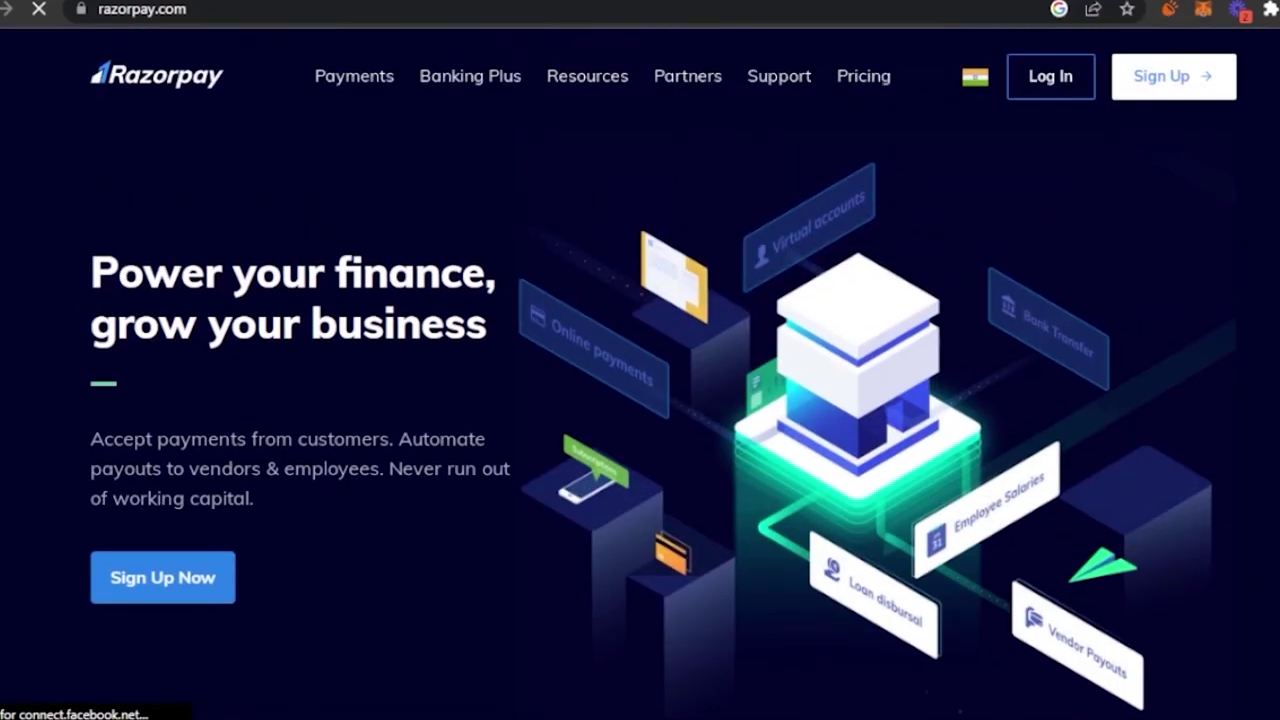
{"action": "left_click", "coordinate": [1214, 80]}
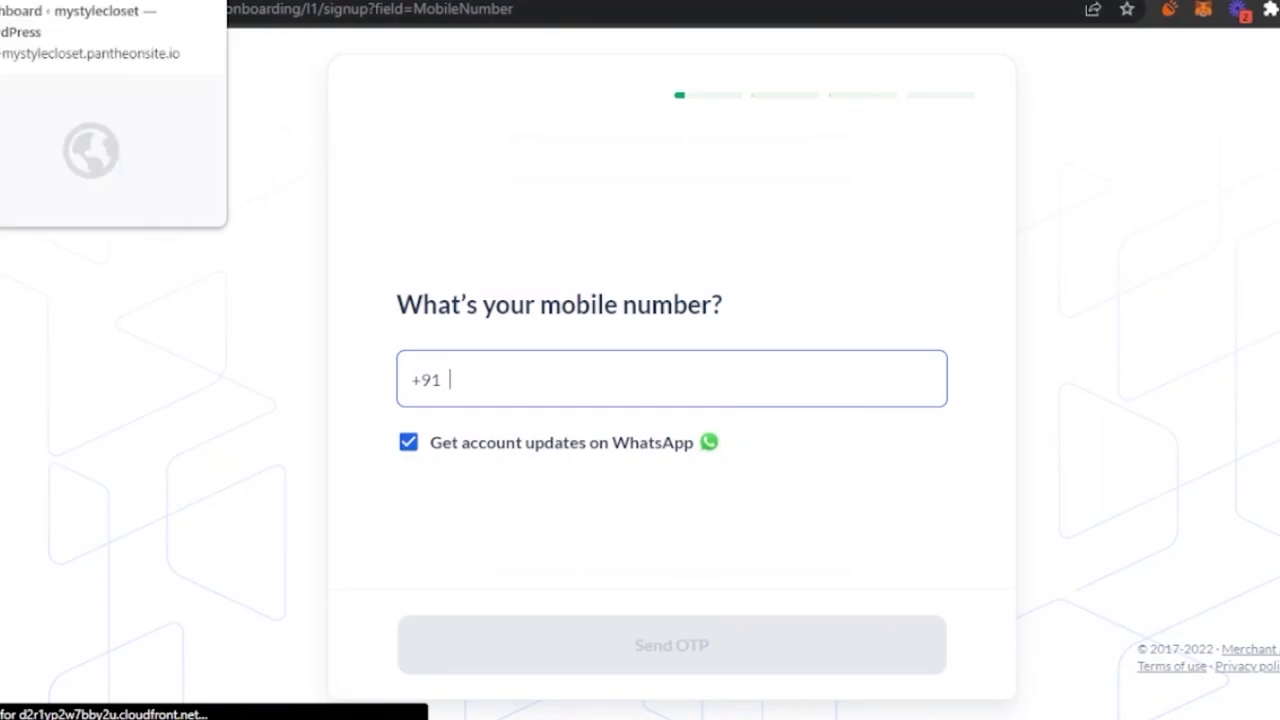
{"action": "left_click", "coordinate": [90, 0]}
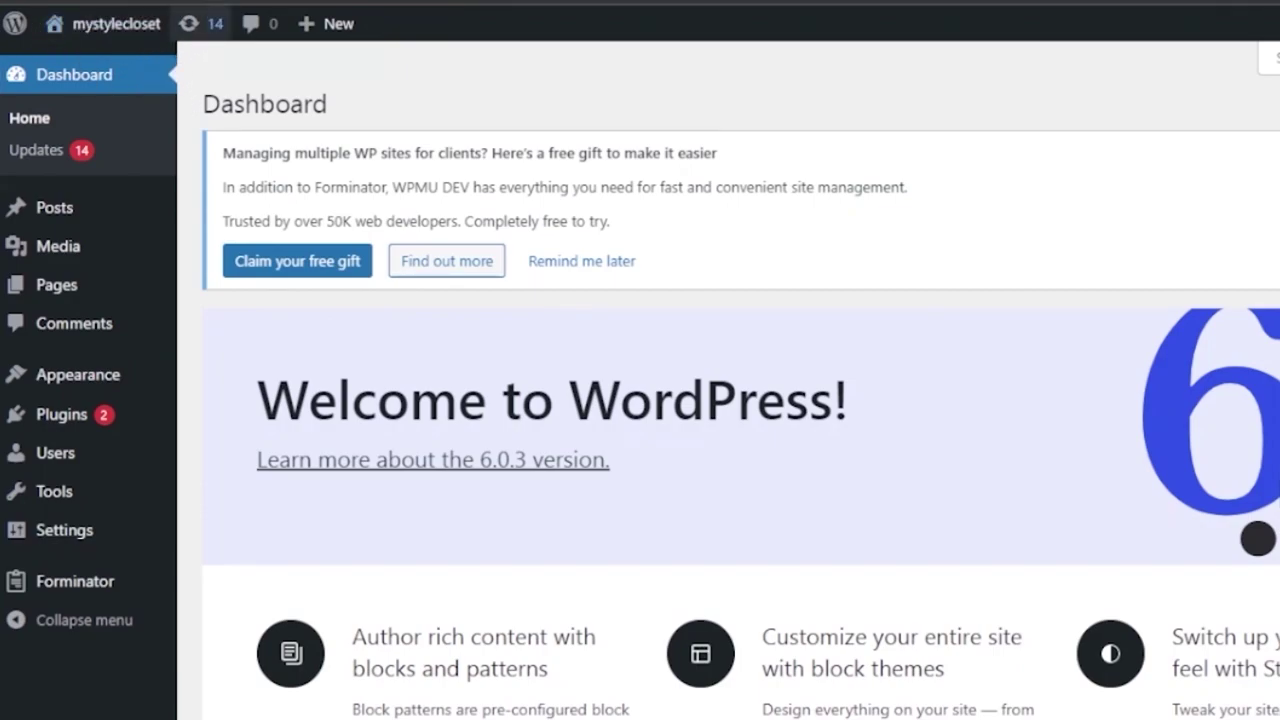
Open the Installed Plugins page listing Akismet, Forminator and Hello Dolly
{"action": "mouse_move", "coordinate": [148, 35]}
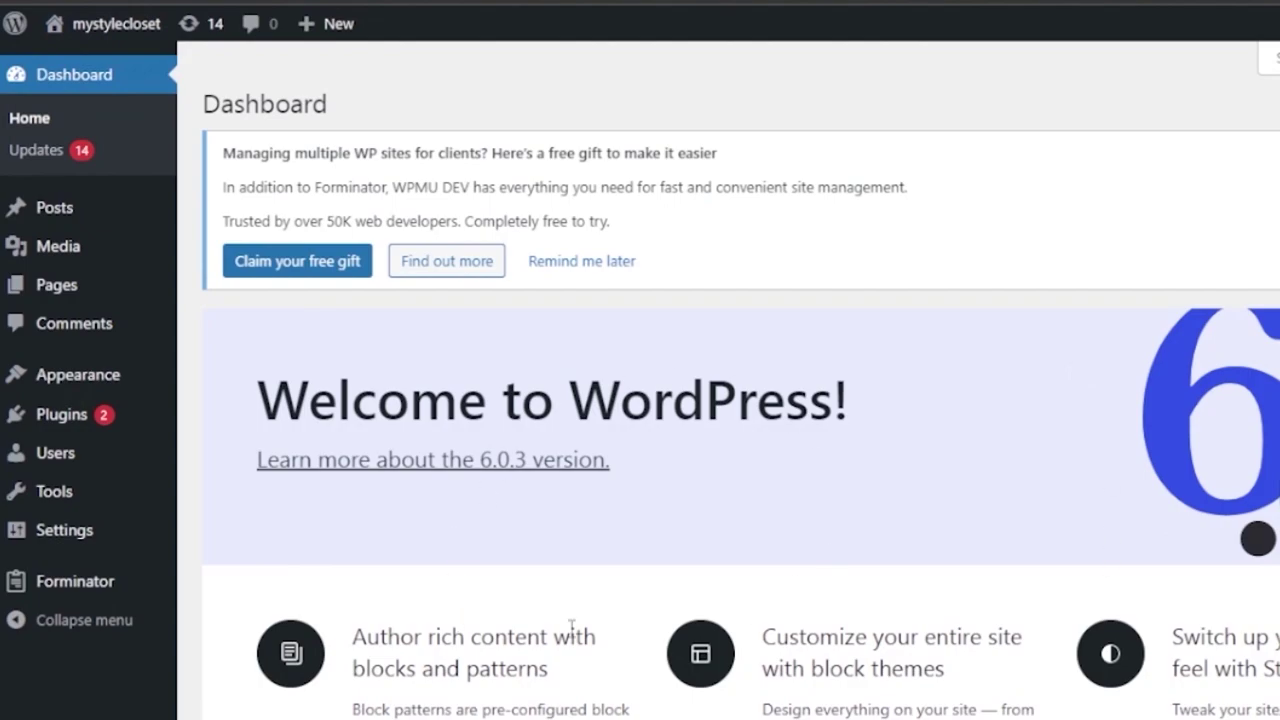
{"action": "mouse_move", "coordinate": [85, 420]}
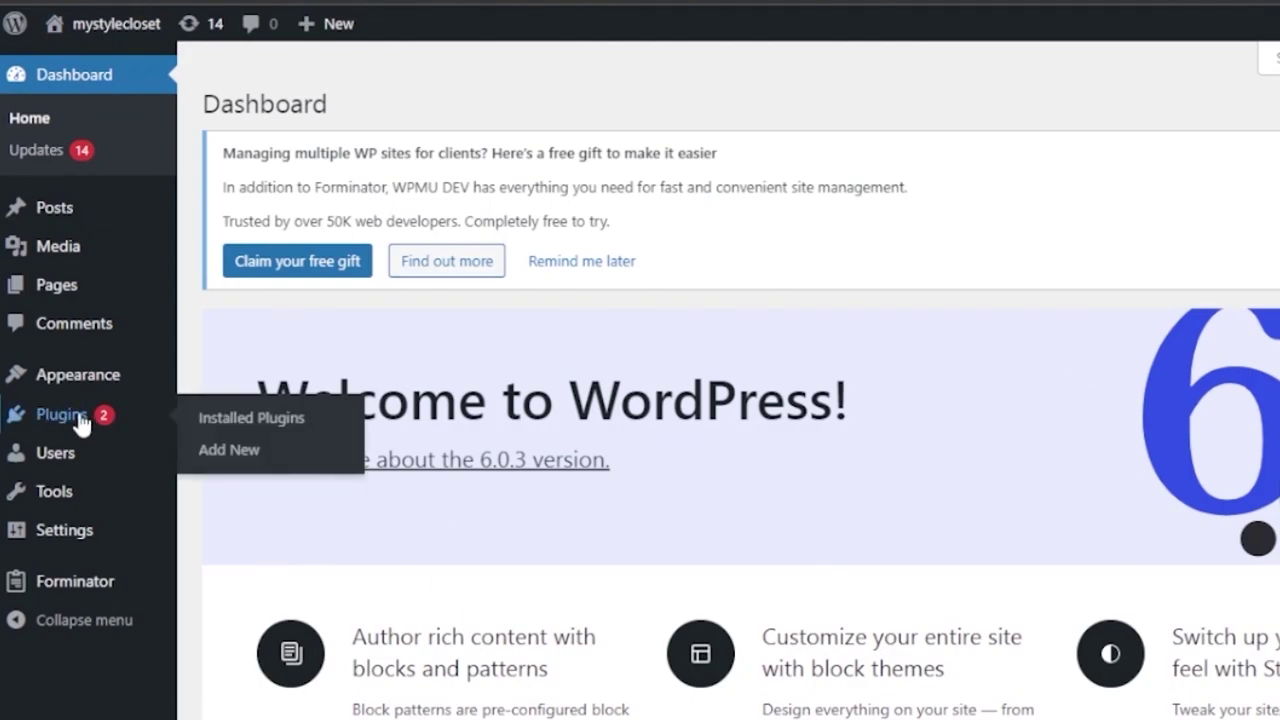
{"action": "left_click", "coordinate": [82, 422]}
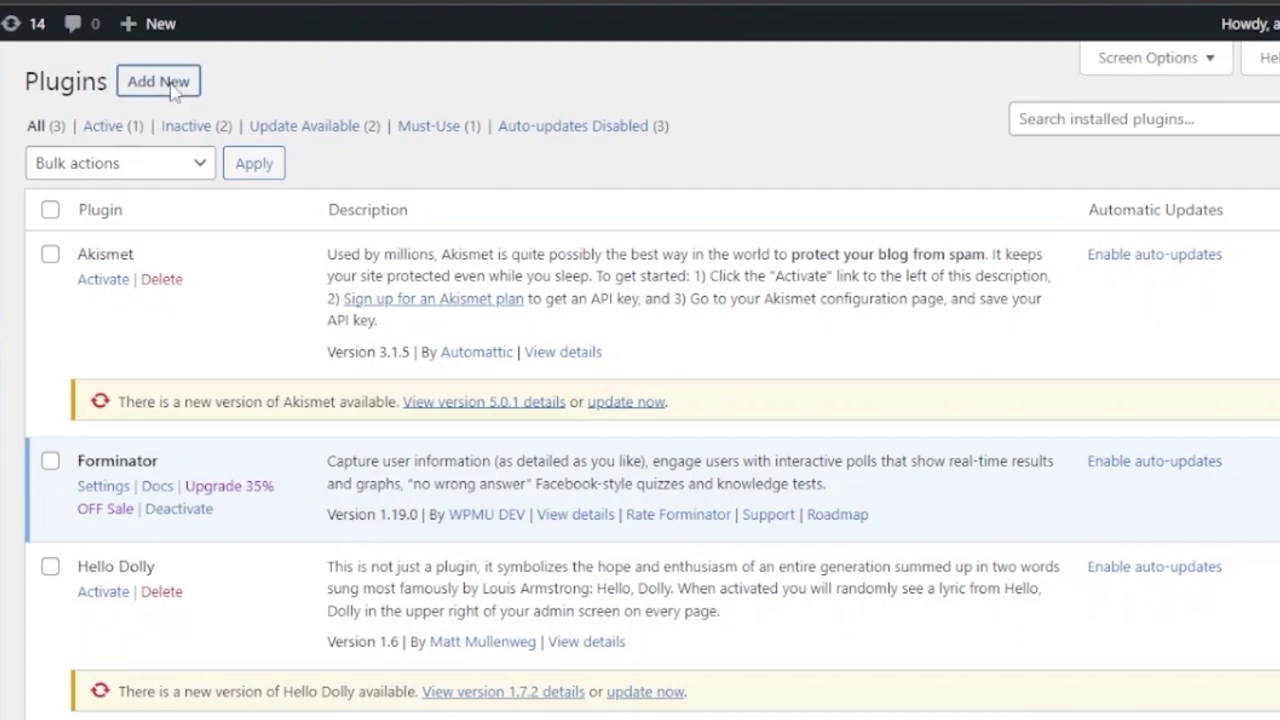
Search the plugin directory for 'razorpay', then install and activate Razorpay Quick Payments
{"action": "left_click", "coordinate": [172, 84]}
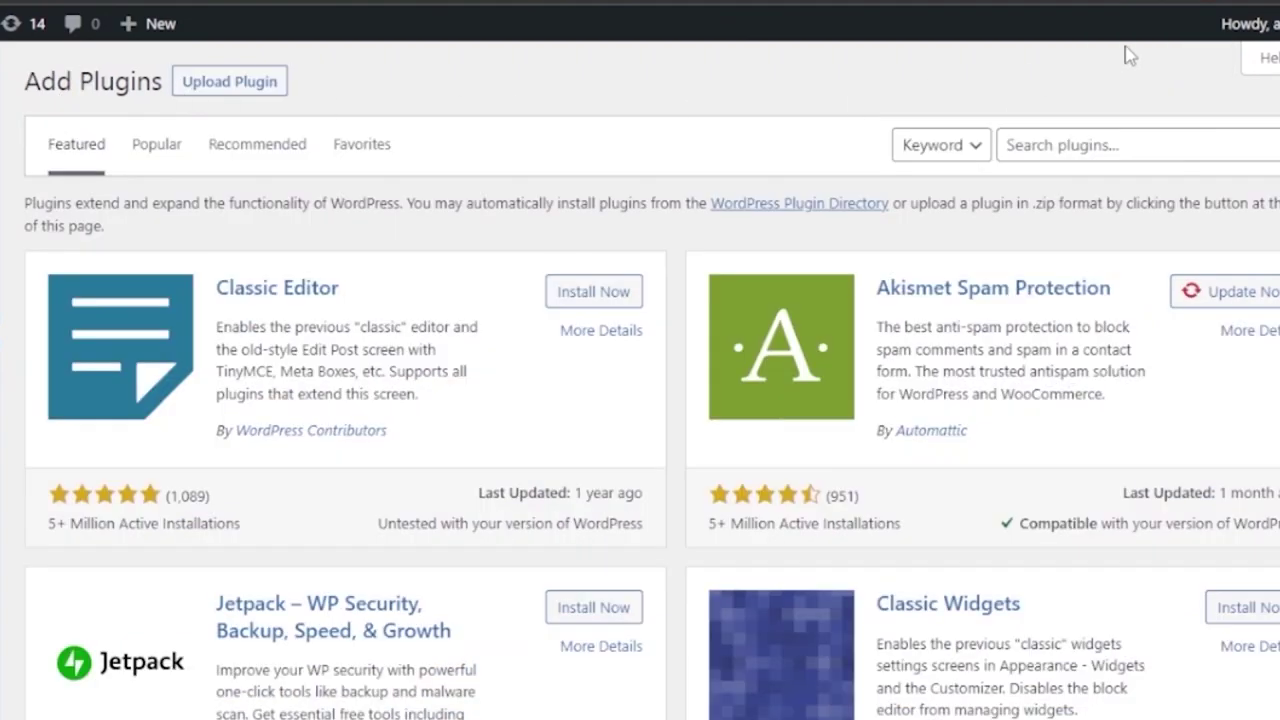
{"action": "left_click", "coordinate": [1093, 142]}
{"action": "type", "text": "razorpay"}
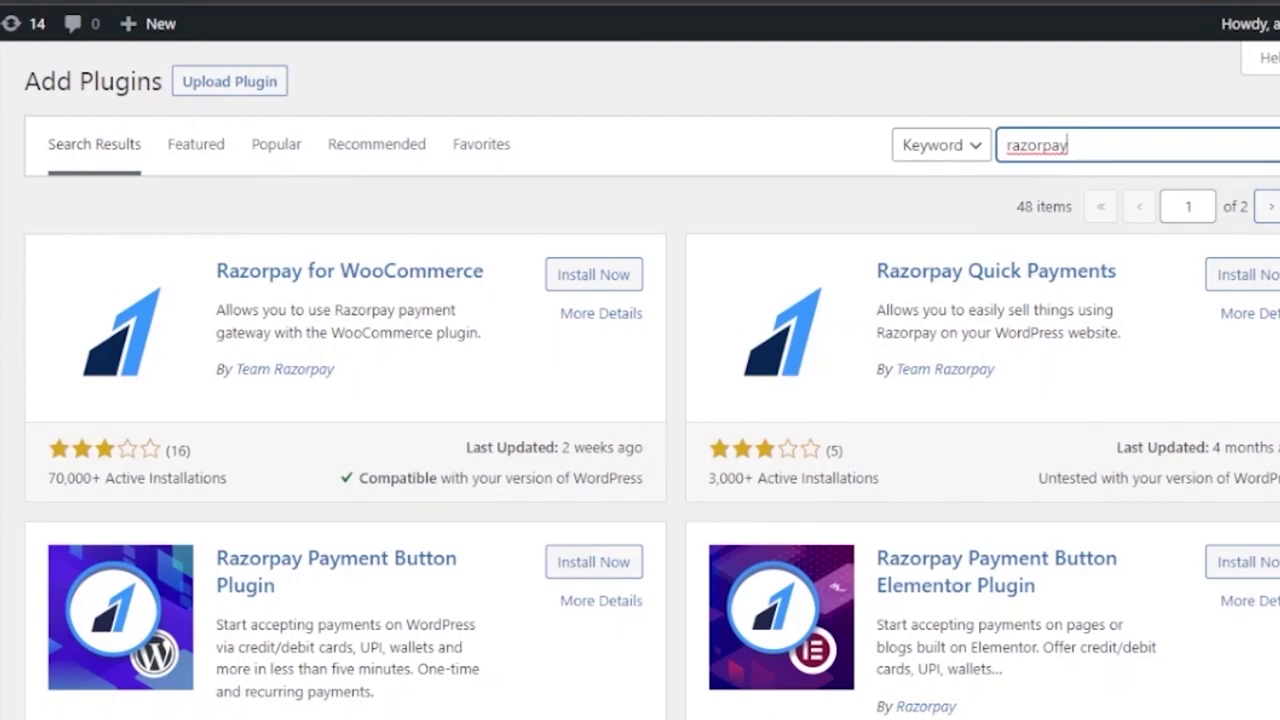
{"action": "scroll", "coordinate": [652, 380], "scroll_direction": "down", "scroll_amount": 1}
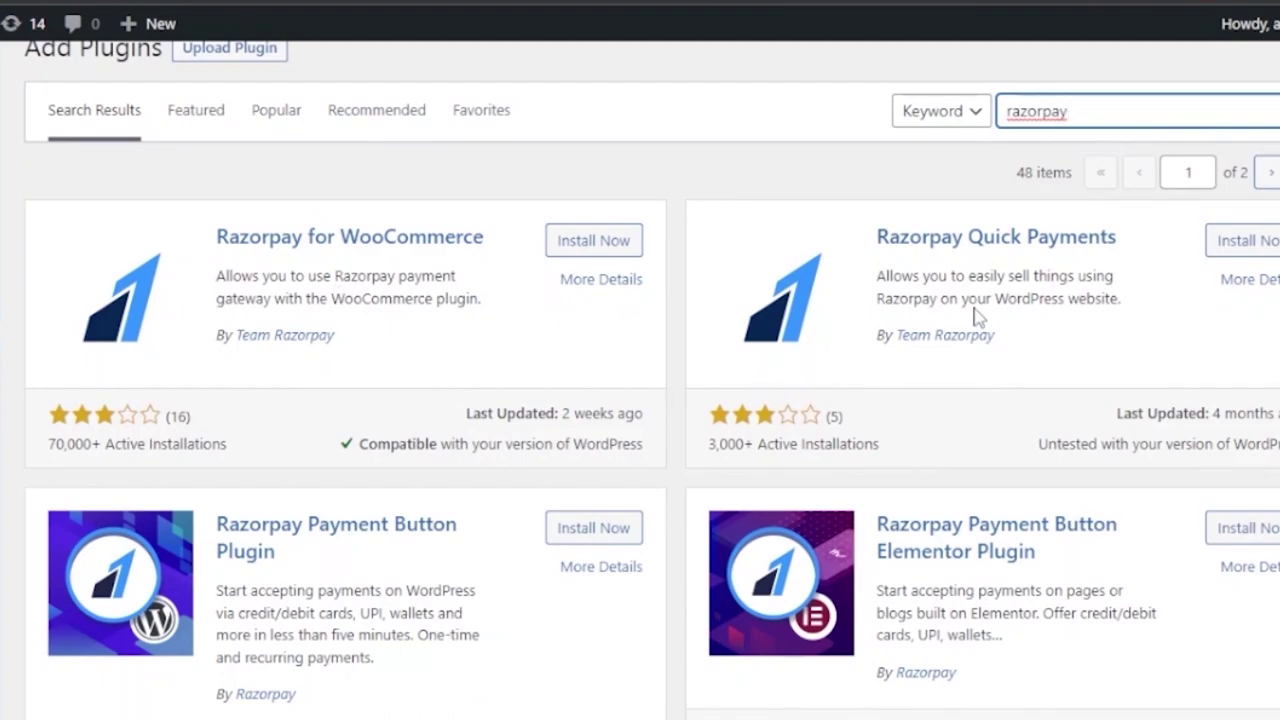
{"action": "left_click", "coordinate": [1243, 241]}
{"action": "scroll", "coordinate": [1245, 257], "scroll_direction": "up", "scroll_amount": 1}
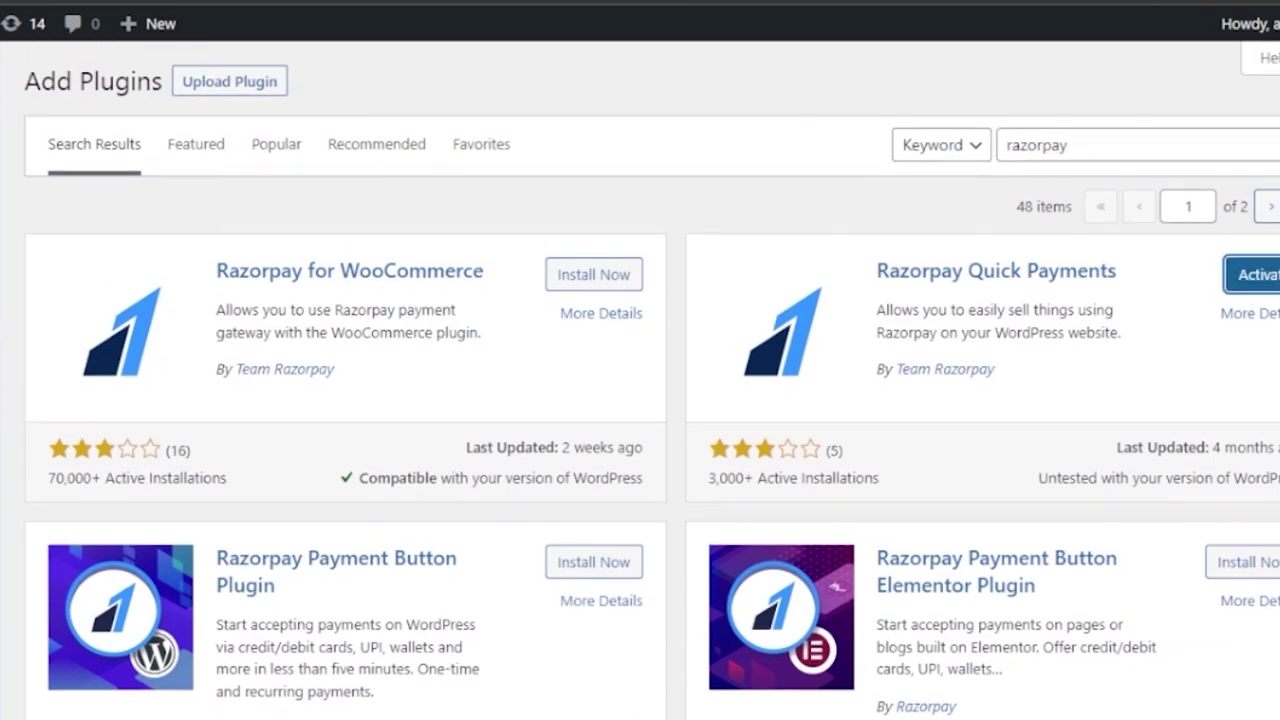
{"action": "left_click", "coordinate": [1258, 276]}
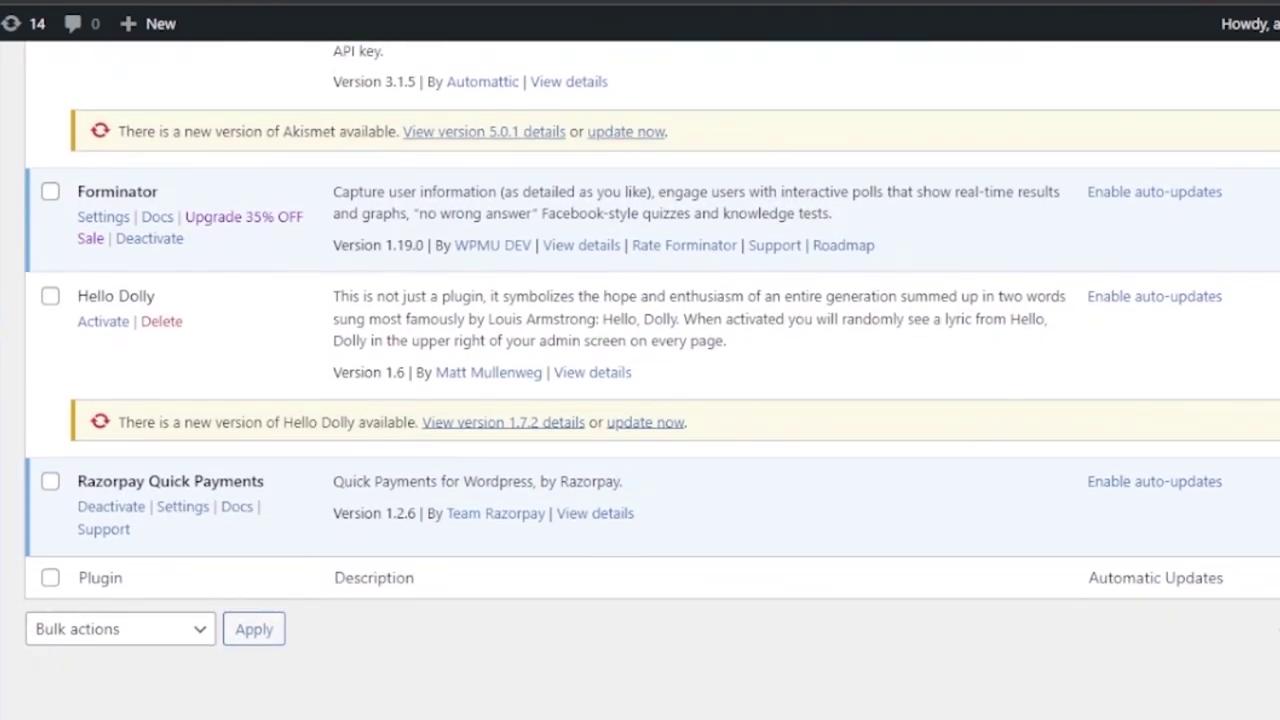
{"action": "scroll", "coordinate": [815, 430], "scroll_direction": "up", "scroll_amount": 4}
{"action": "scroll", "coordinate": [815, 430], "scroll_direction": "down", "scroll_amount": 1}
{"action": "scroll", "coordinate": [437, 623], "scroll_direction": "down", "scroll_amount": 1}
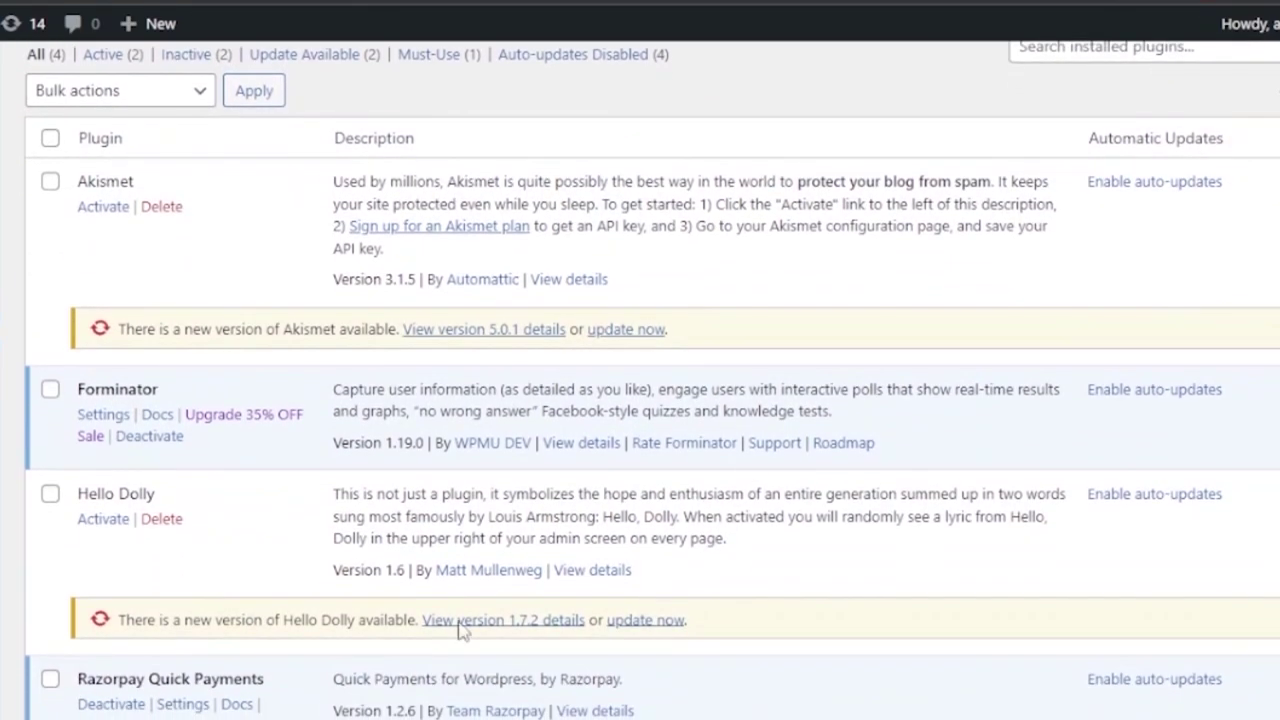
{"action": "left_click", "coordinate": [49, 681]}
{"action": "left_click", "coordinate": [204, 90]}
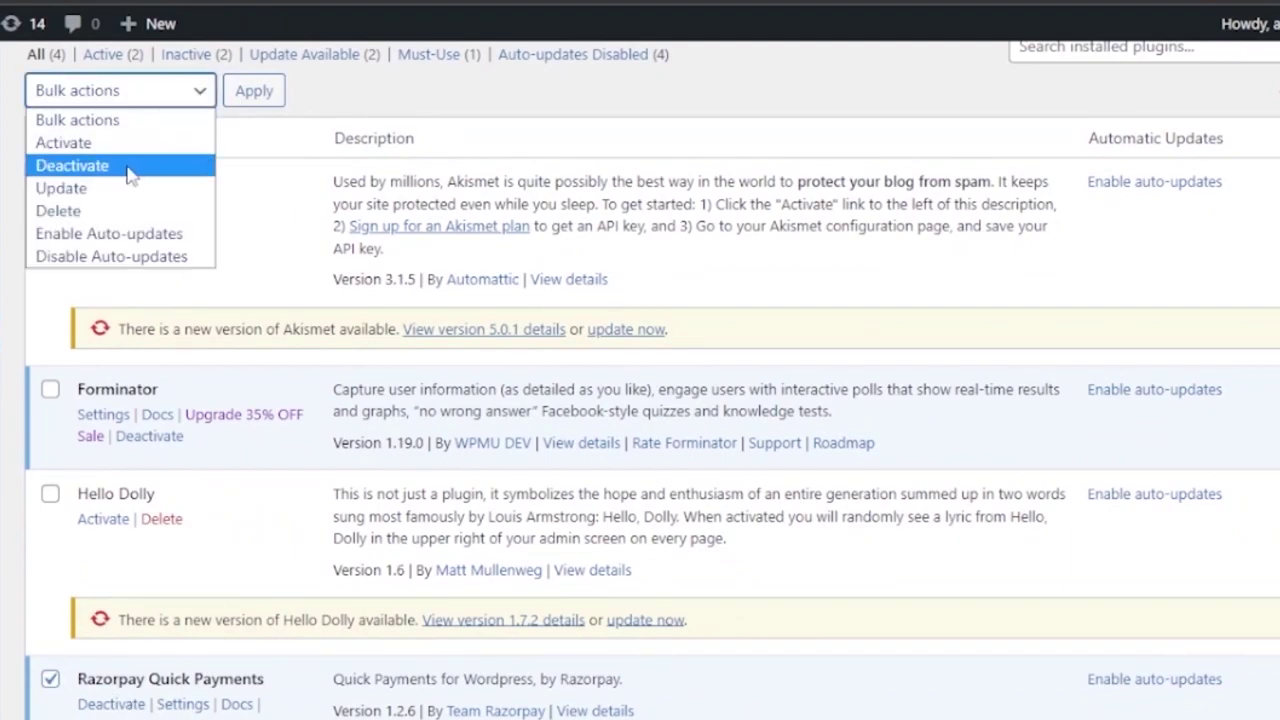
{"action": "left_click", "coordinate": [63, 142]}
{"action": "left_click", "coordinate": [245, 92]}
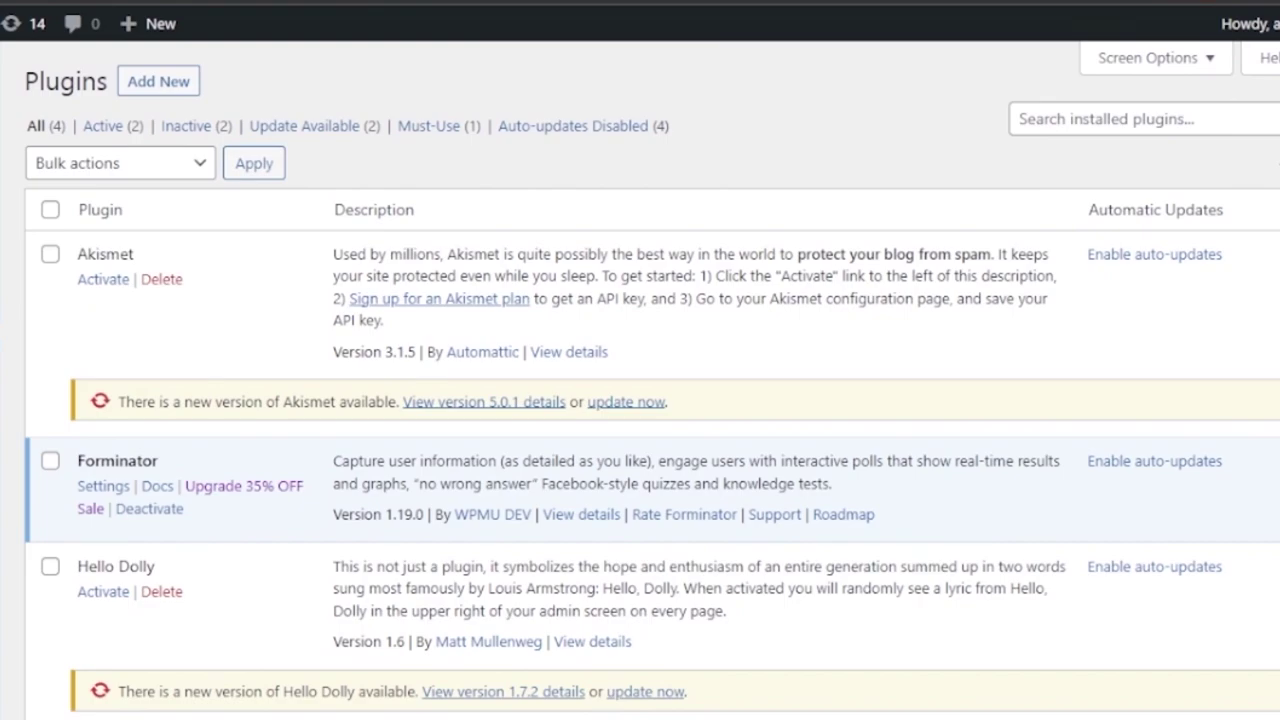
{"action": "mouse_move", "coordinate": [62, 622]}
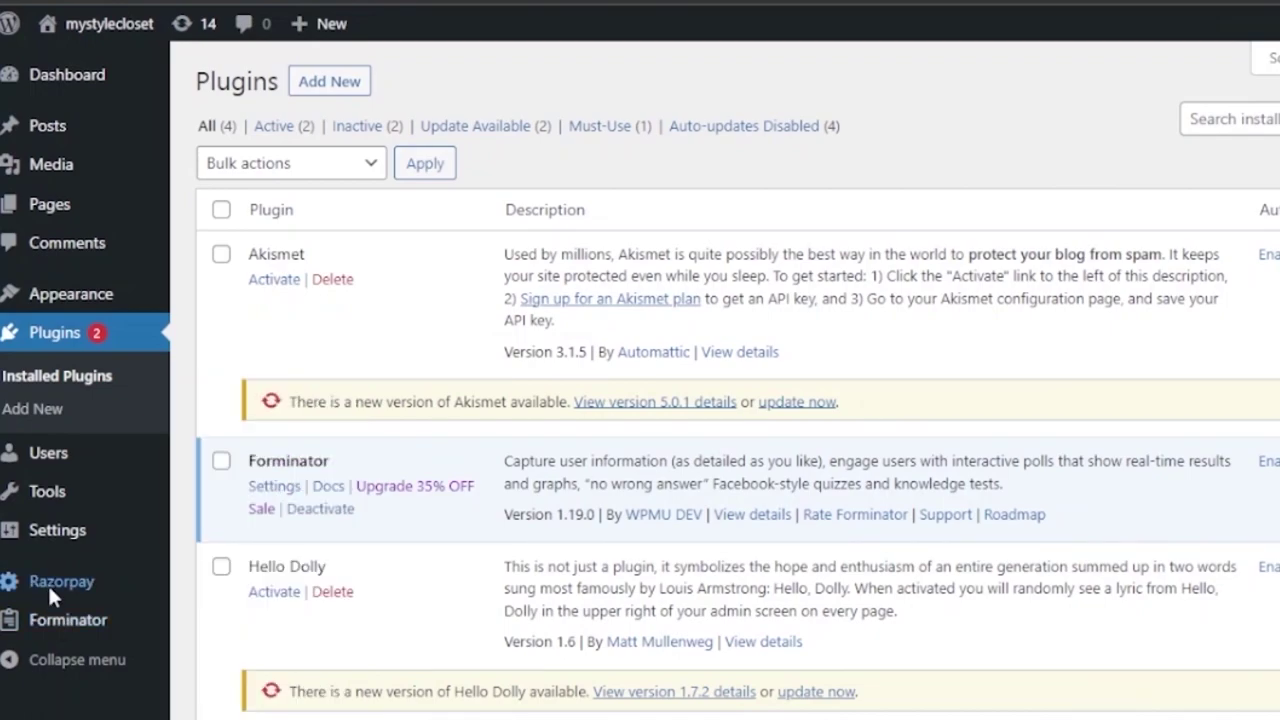
Open the Razorpay Payment Gateway settings and keep Enable Razorpay Payment Module ticked
{"action": "left_click", "coordinate": [50, 585]}
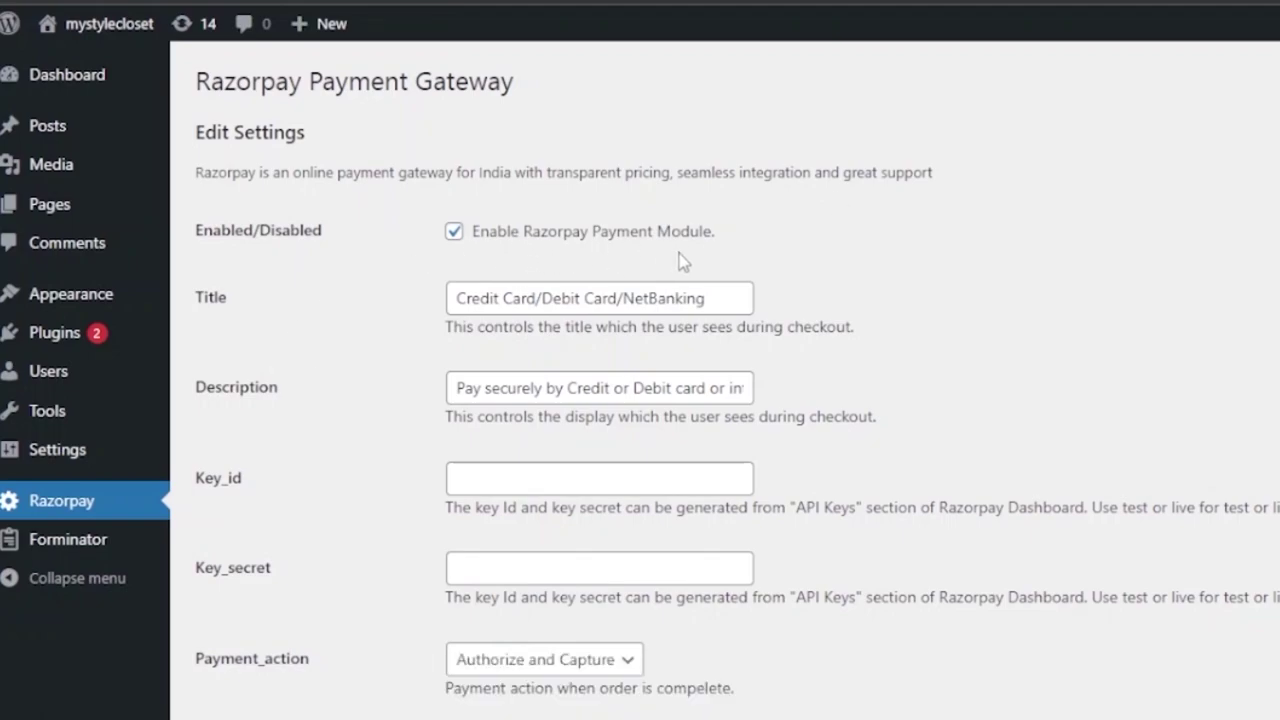
{"action": "left_click", "coordinate": [455, 236]}
{"action": "scroll", "coordinate": [1230, 138], "scroll_direction": "down", "scroll_amount": 1}
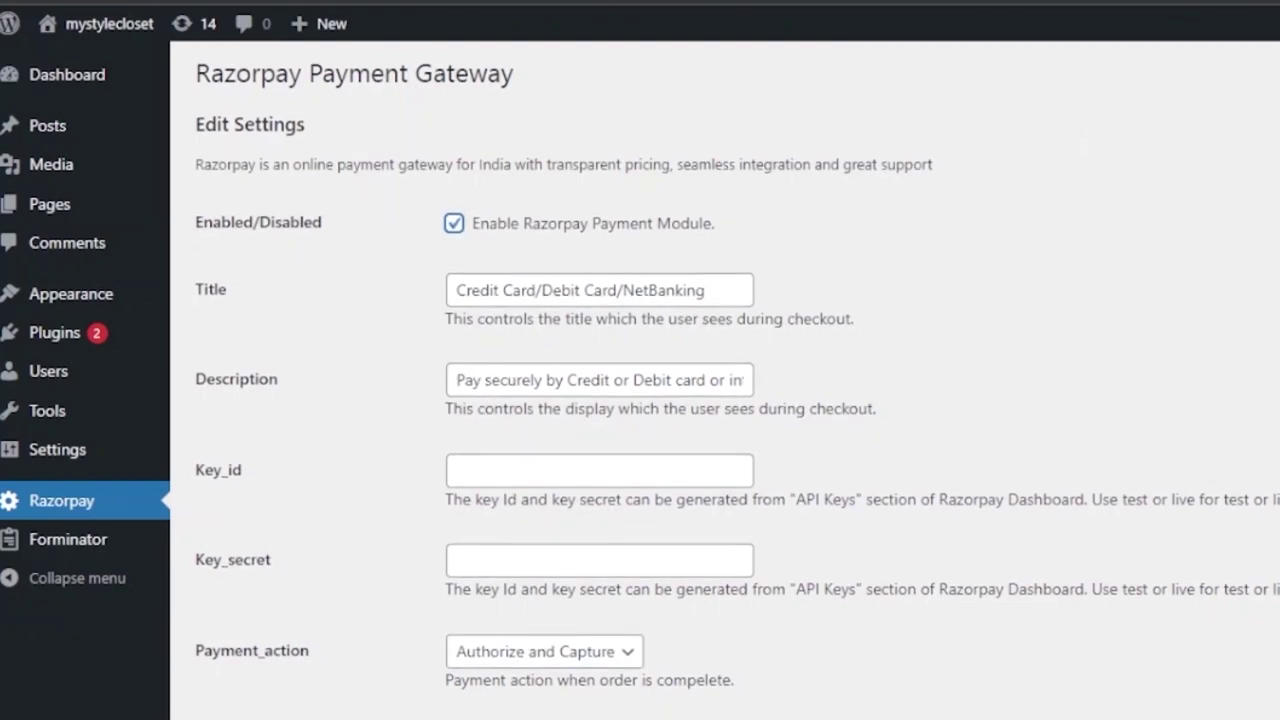
{"action": "scroll", "coordinate": [737, 380], "scroll_direction": "up", "scroll_amount": 1}
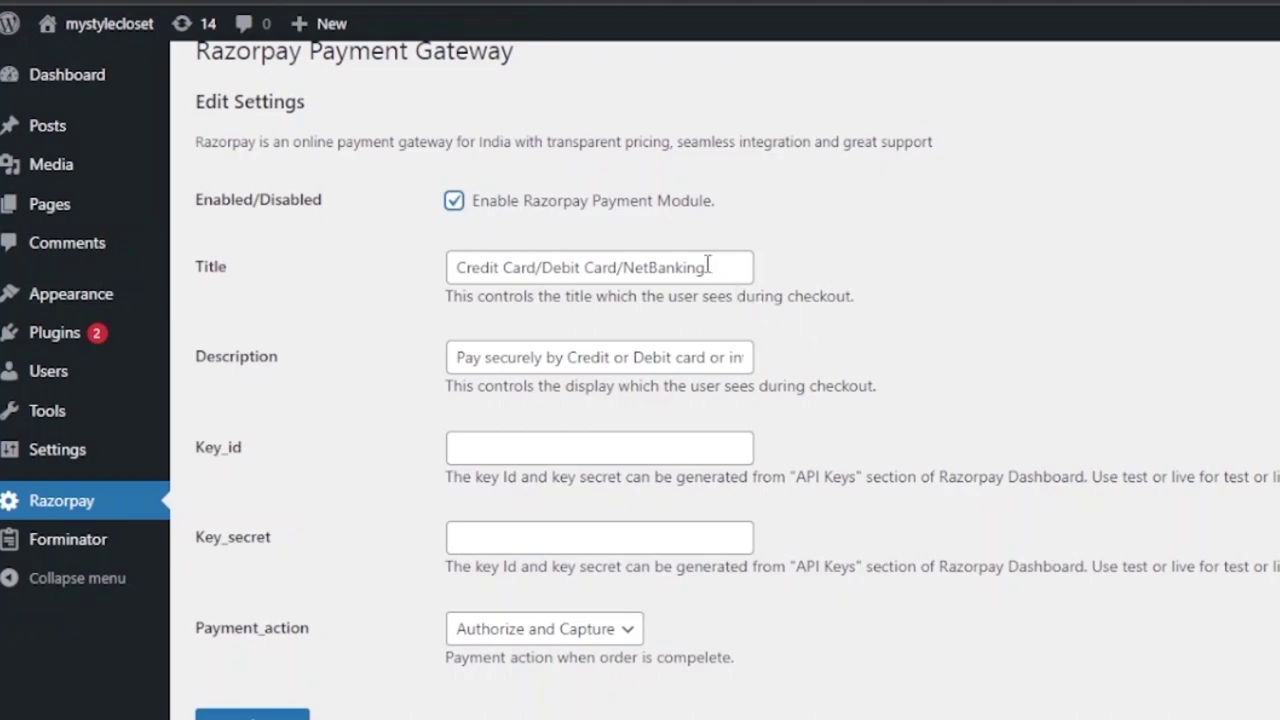
Replace the checkout title with 'razorpay'
{"action": "left_click_drag", "start_coordinate": [708, 264], "coordinate": [388, 292]}
{"action": "key", "text": "BackSpace"}
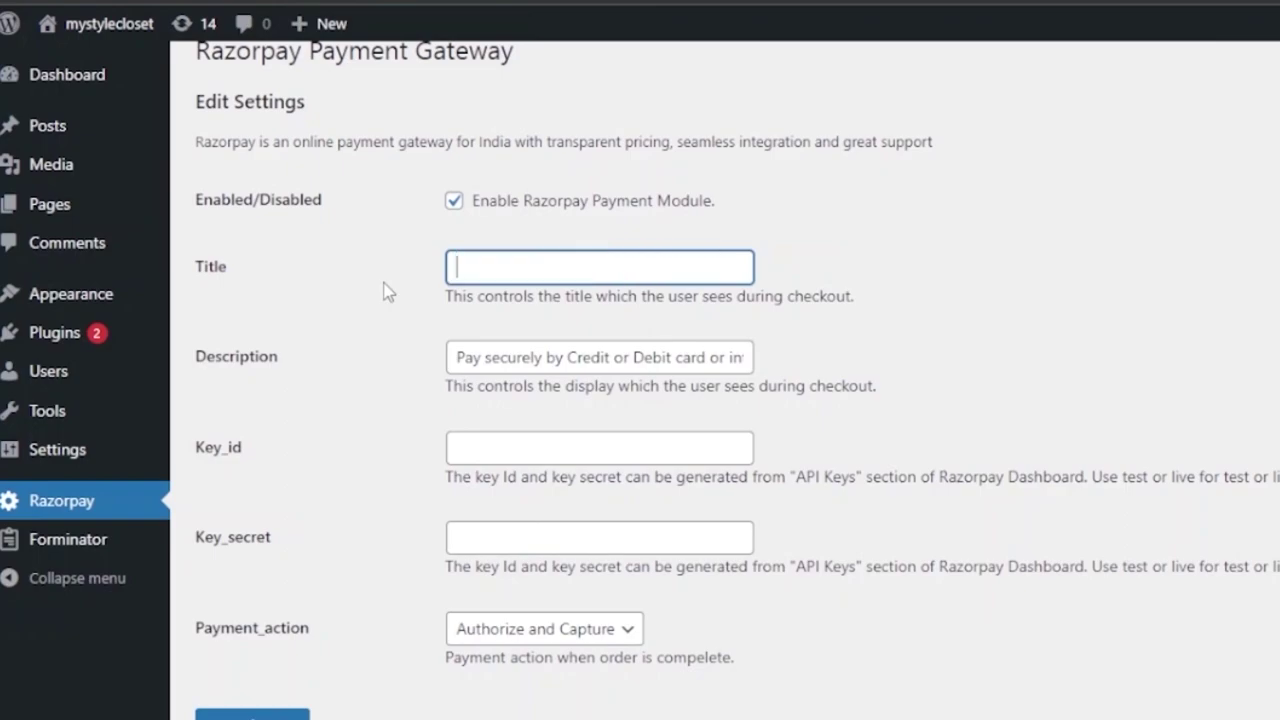
{"action": "type", "text": "razorpay"}
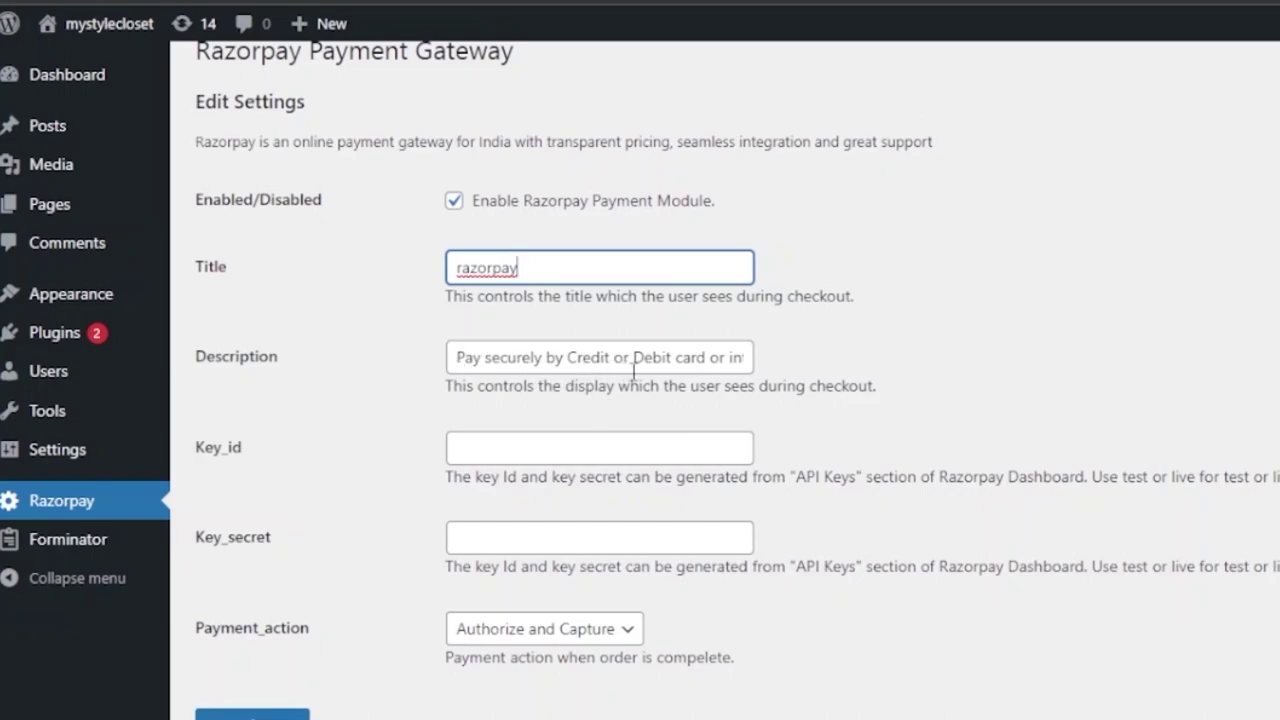
Add a period to the end of the checkout description
{"action": "left_click", "coordinate": [681, 366]}
{"action": "key", "text": "Right"}
{"action": "key", "text": "Right"}
{"action": "key", "text": "Right"}
{"action": "key", "text": "Right"}
{"action": "key", "text": "Right"}
{"action": "key", "text": "Right"}
{"action": "key", "text": "Right"}
{"action": "key", "text": "Right"}
{"action": "key", "text": "Right"}
{"action": "key", "text": "Right"}
{"action": "key", "text": "Right"}
{"action": "key", "text": "Right"}
{"action": "key", "text": "Right"}
{"action": "key", "text": "Right"}
{"action": "key", "text": "Right"}
{"action": "key", "text": "Right"}
{"action": "key", "text": "Right"}
{"action": "key", "text": "Right"}
{"action": "key", "text": "Right"}
{"action": "key", "text": "Right"}
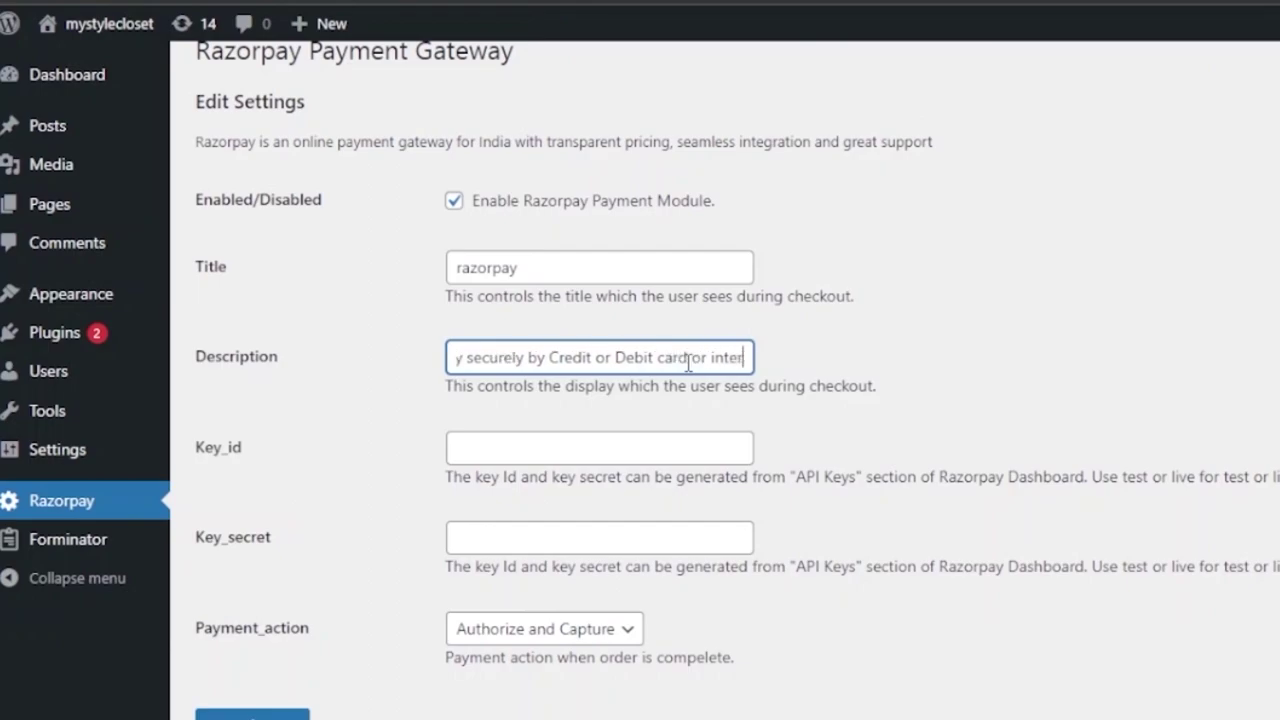
{"action": "key", "text": "Right"}
{"action": "key", "text": "Right"}
{"action": "key", "text": "Right"}
{"action": "key", "text": "Right"}
{"action": "key", "text": "Right"}
{"action": "key", "text": "Right"}
{"action": "key", "text": "Right"}
{"action": "key", "text": "Right"}
{"action": "key", "text": "Right"}
{"action": "key", "text": "Right"}
{"action": "key", "text": "Right"}
{"action": "key", "text": "Right"}
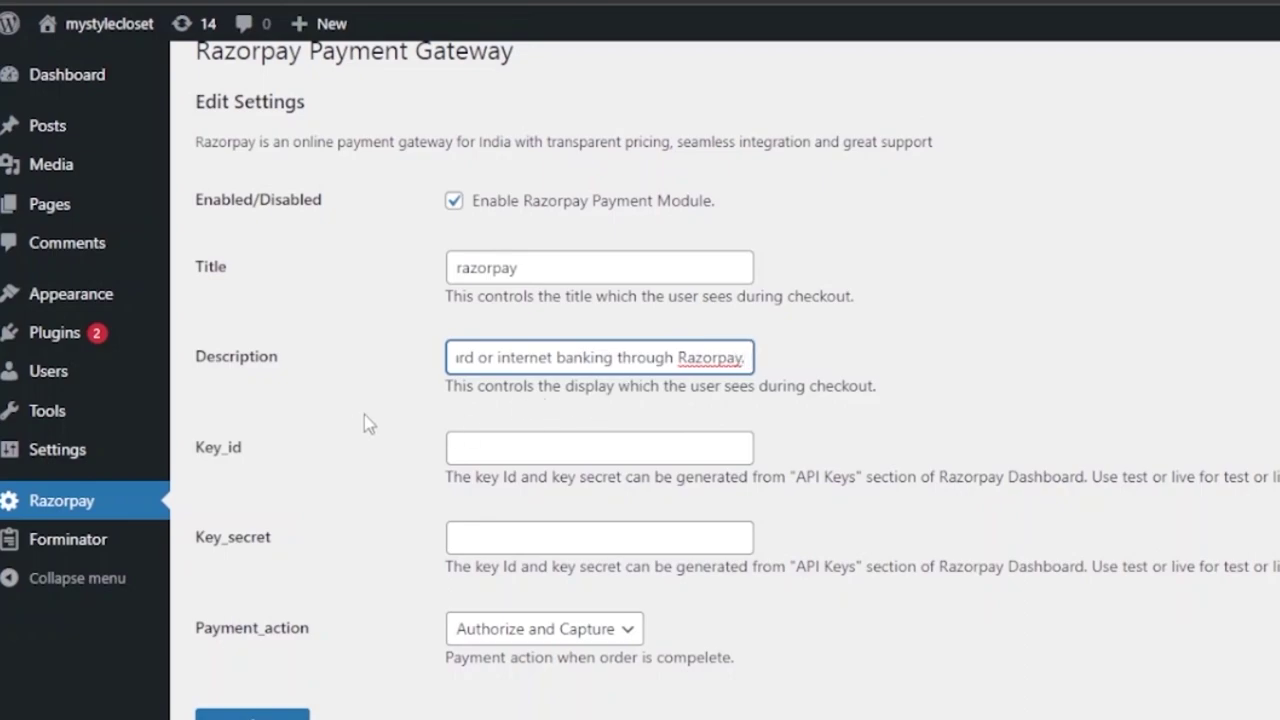
{"action": "type", "text": "."}
{"action": "left_click", "coordinate": [491, 456]}
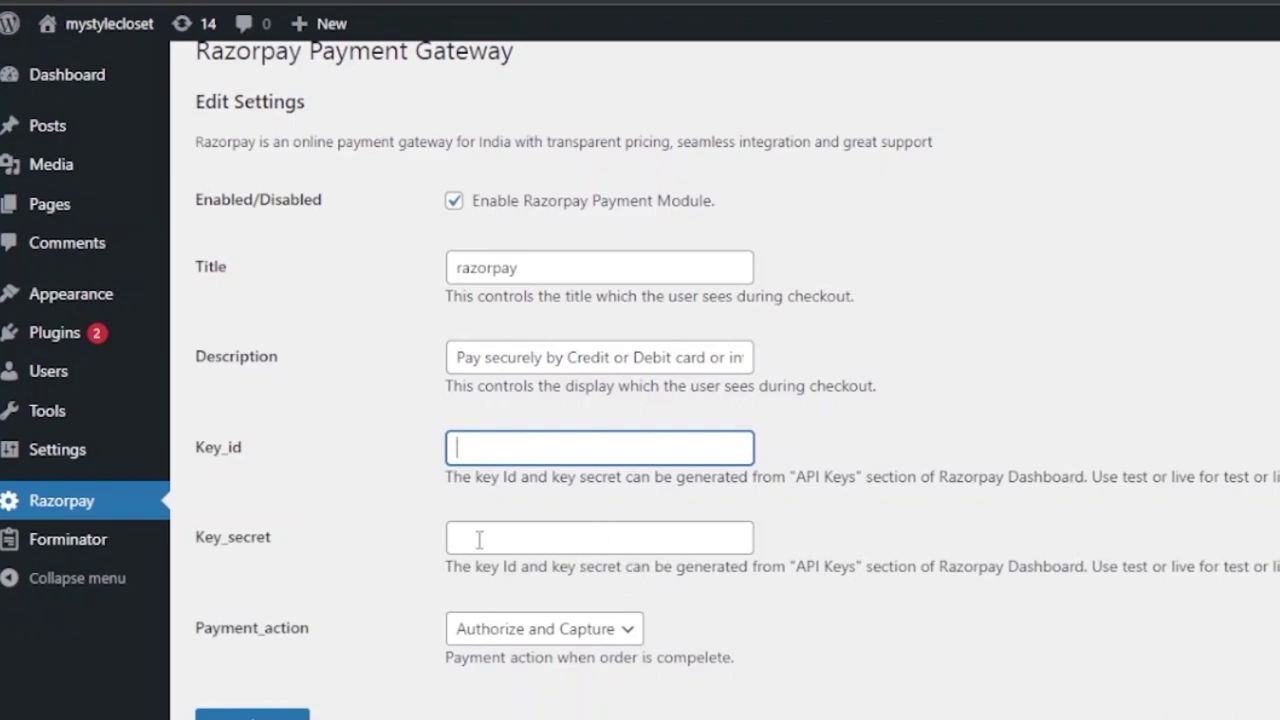
Try Authorize, restore Payment_action to Authorize and Capture, and save the gateway settings
{"action": "left_click", "coordinate": [628, 638]}
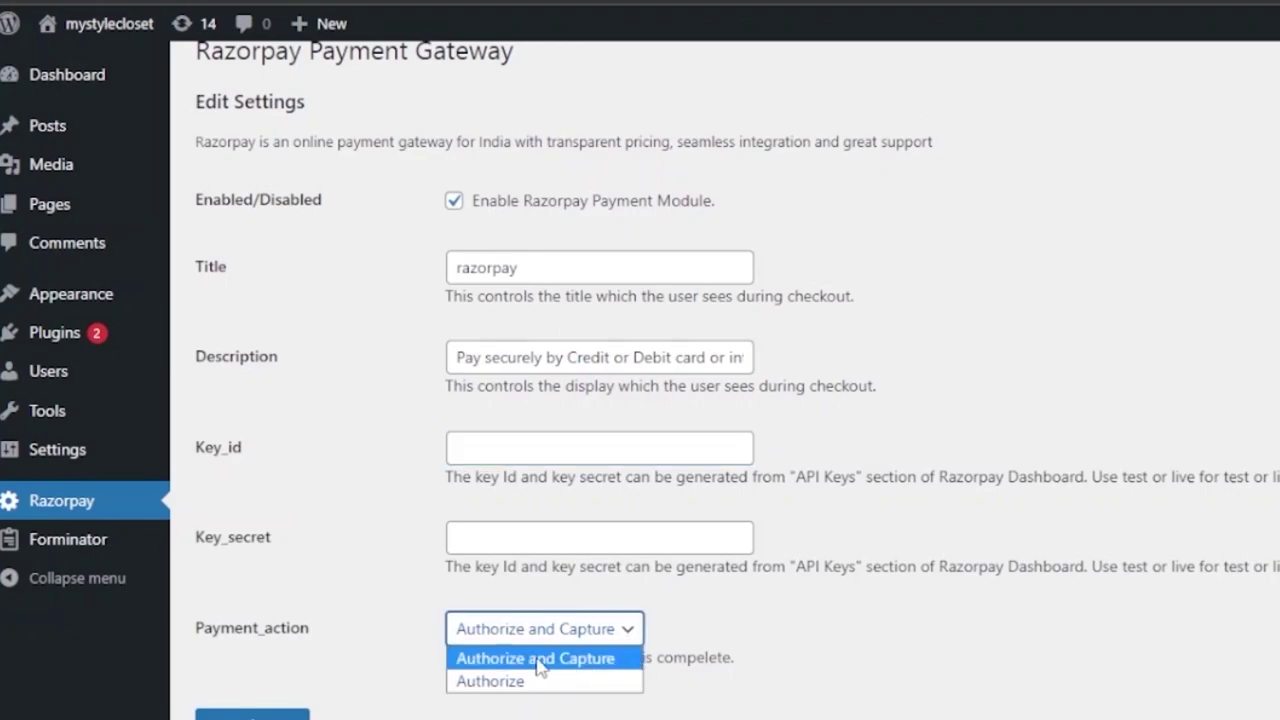
{"action": "left_click", "coordinate": [557, 684]}
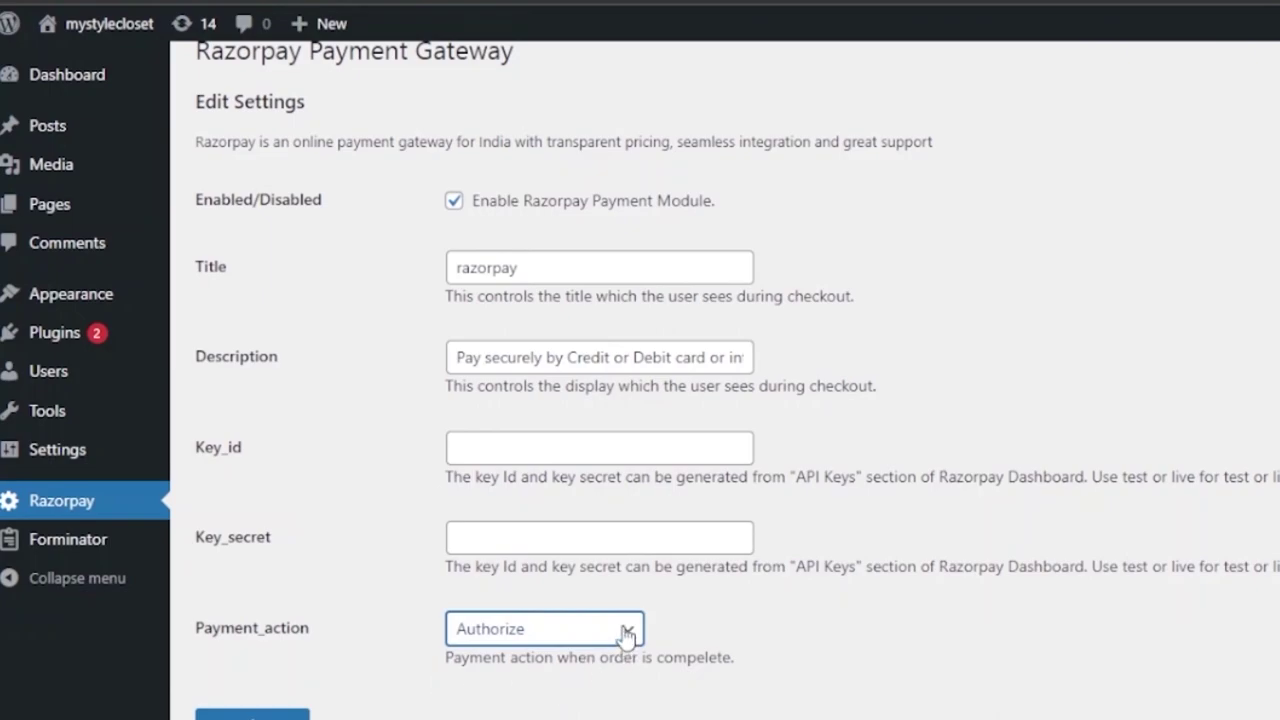
{"action": "scroll", "coordinate": [640, 400], "scroll_direction": "down", "scroll_amount": 1}
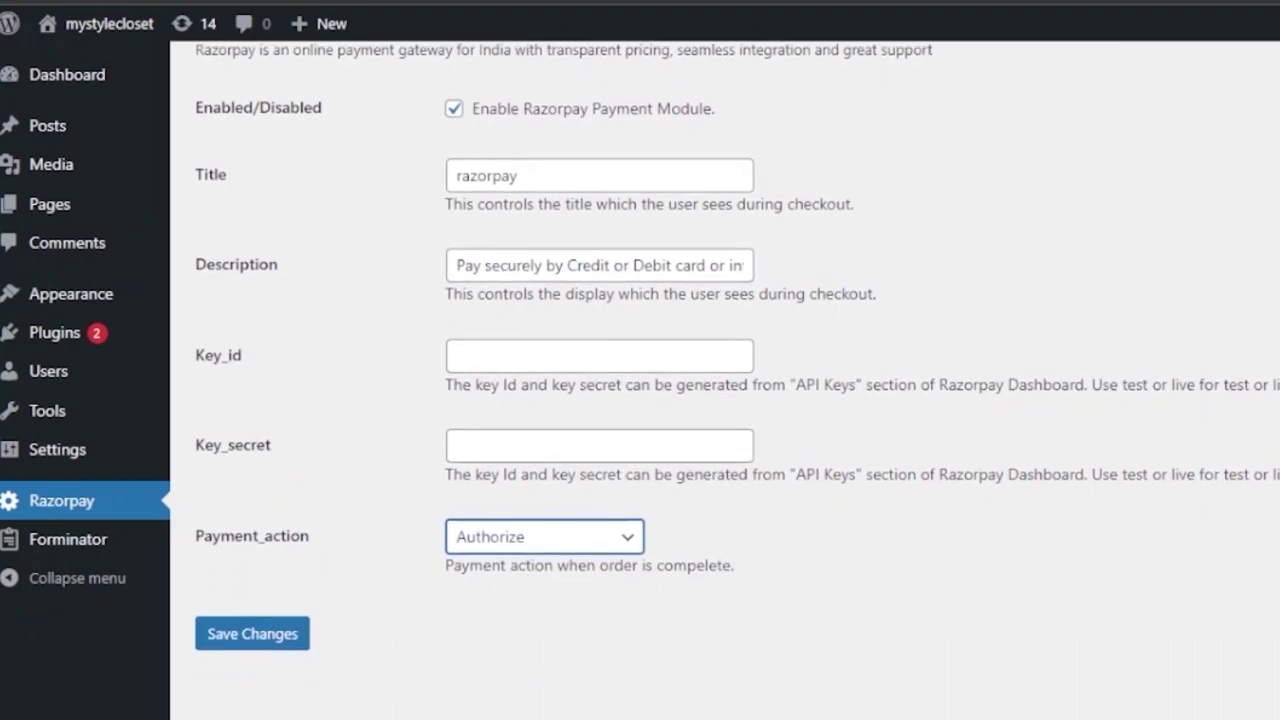
{"action": "left_click", "coordinate": [636, 540]}
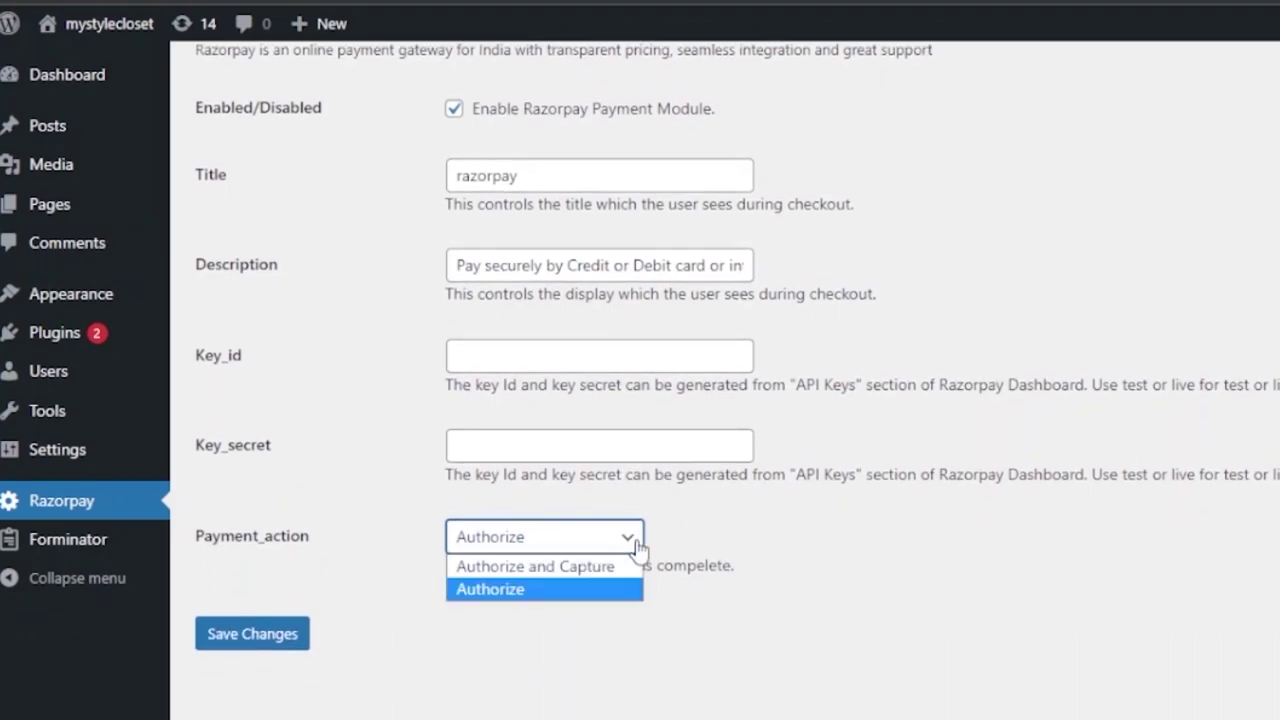
{"action": "left_click", "coordinate": [546, 568]}
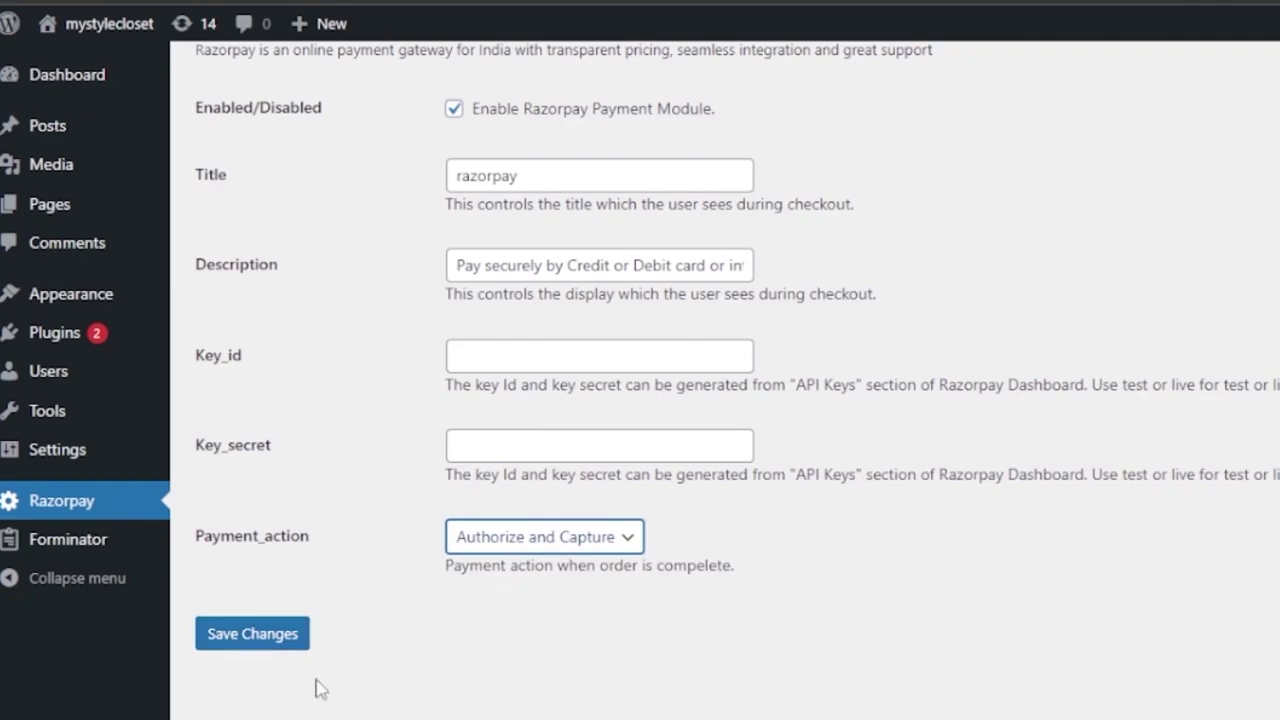
{"action": "left_click", "coordinate": [217, 645]}
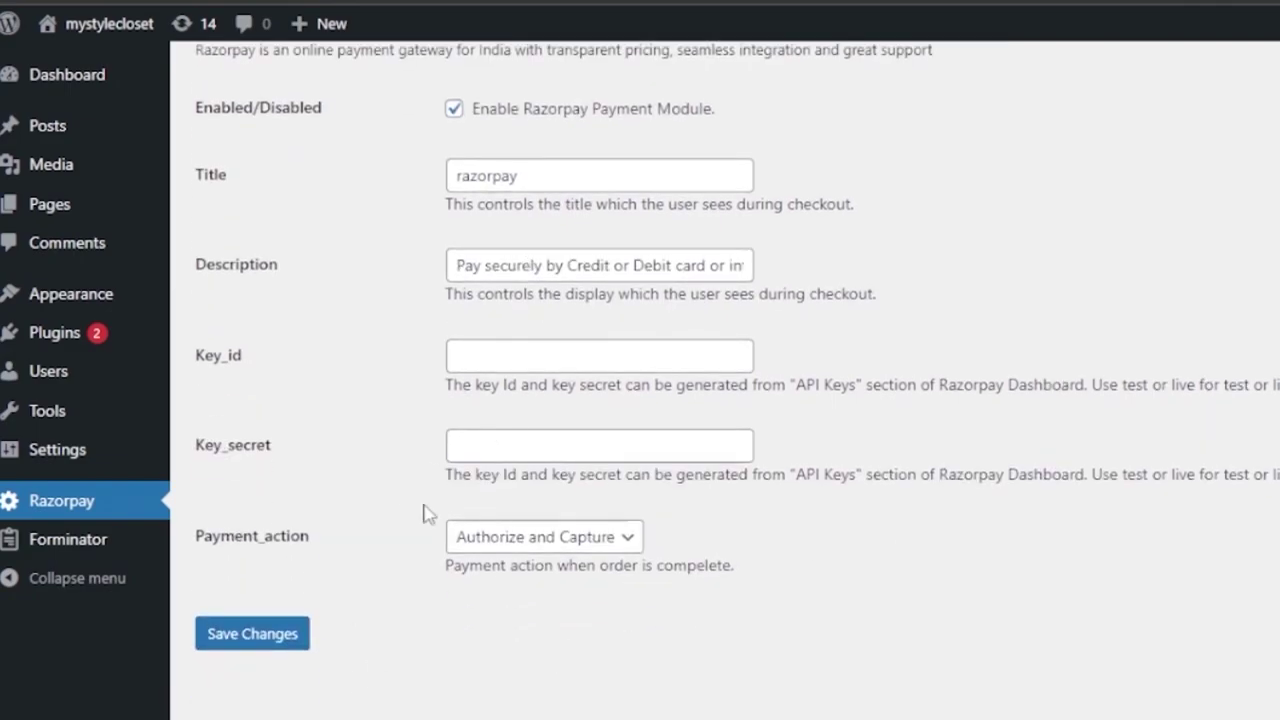
{"action": "left_click", "coordinate": [252, 640]}
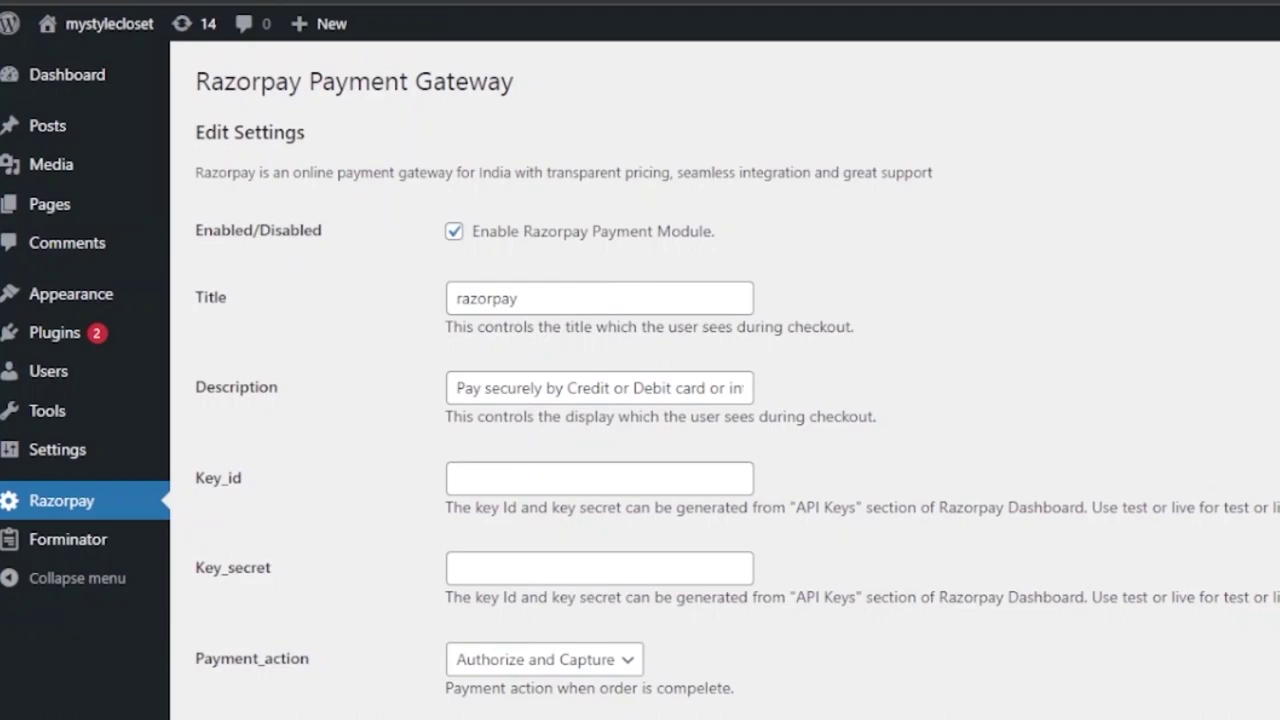
{"action": "scroll", "coordinate": [737, 368], "scroll_direction": "down", "scroll_amount": 2}
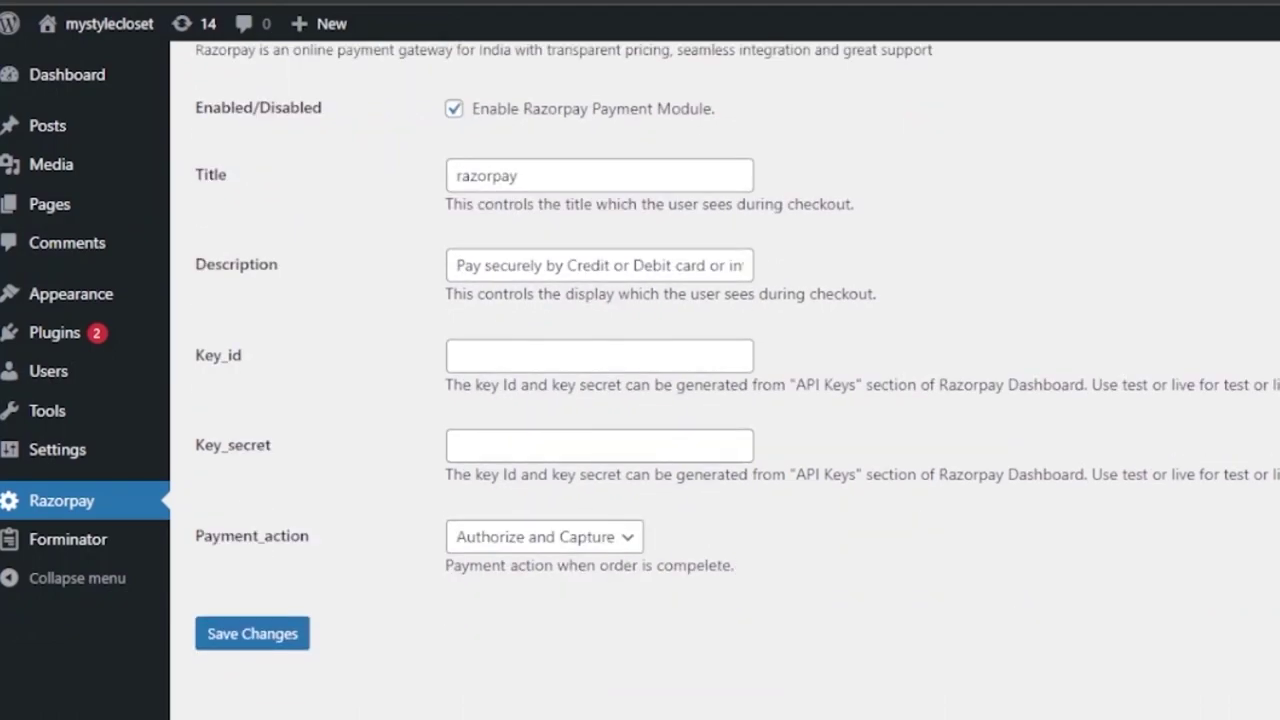
{"action": "scroll", "coordinate": [737, 368], "scroll_direction": "up", "scroll_amount": 2}
{"action": "scroll", "coordinate": [737, 368], "scroll_direction": "down", "scroll_amount": 2}
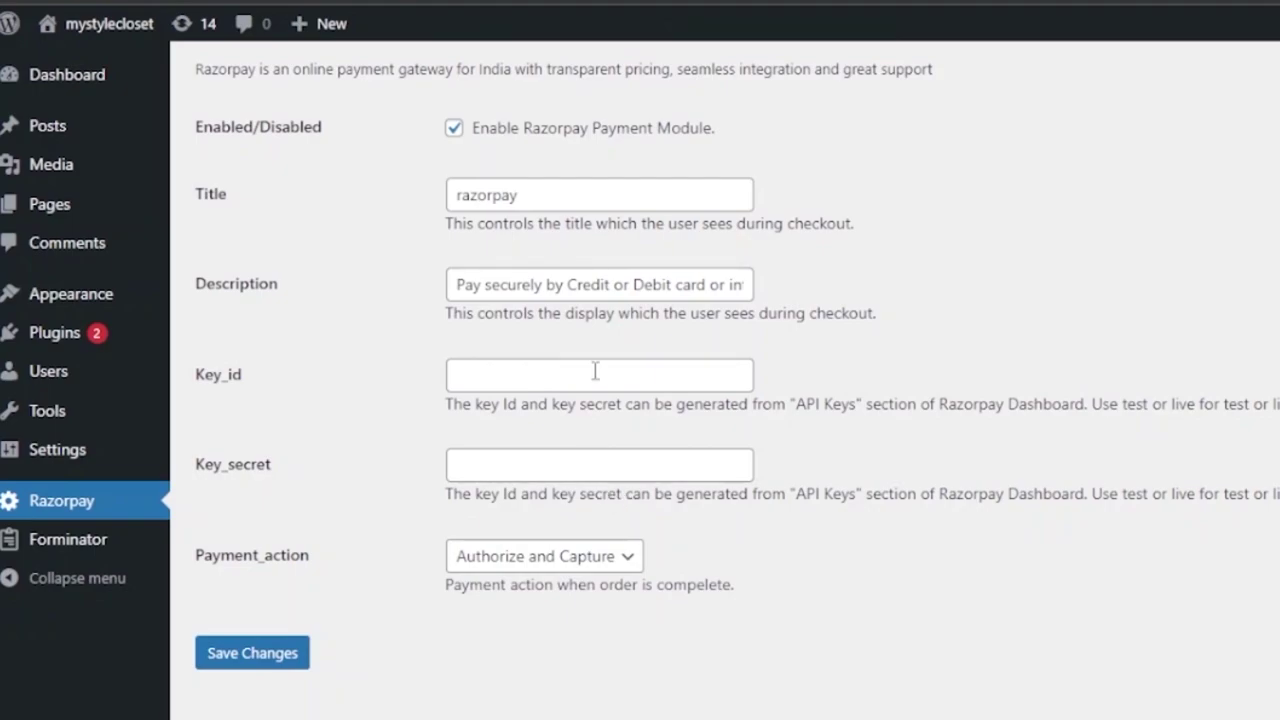
{"action": "scroll", "coordinate": [600, 380], "scroll_direction": "up", "scroll_amount": 1}
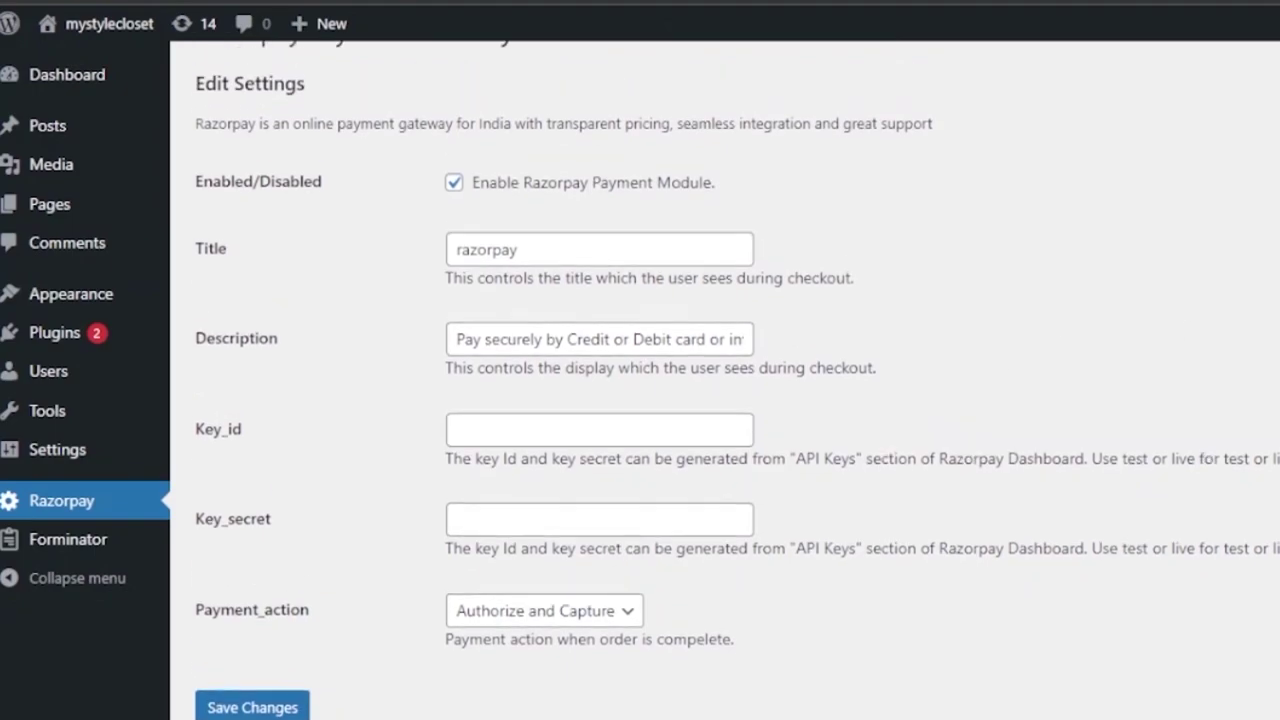